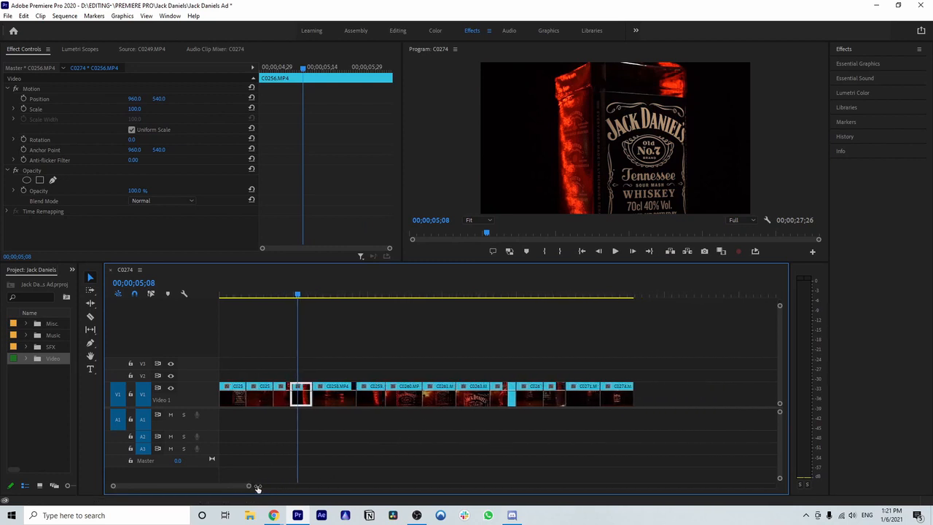
# Step: Play the whole sequence from its start to review the current clip order, then return the playhead to 00;00;00;00
pyautogui.moveTo(315, 295); pyautogui.dragTo(224, 345)
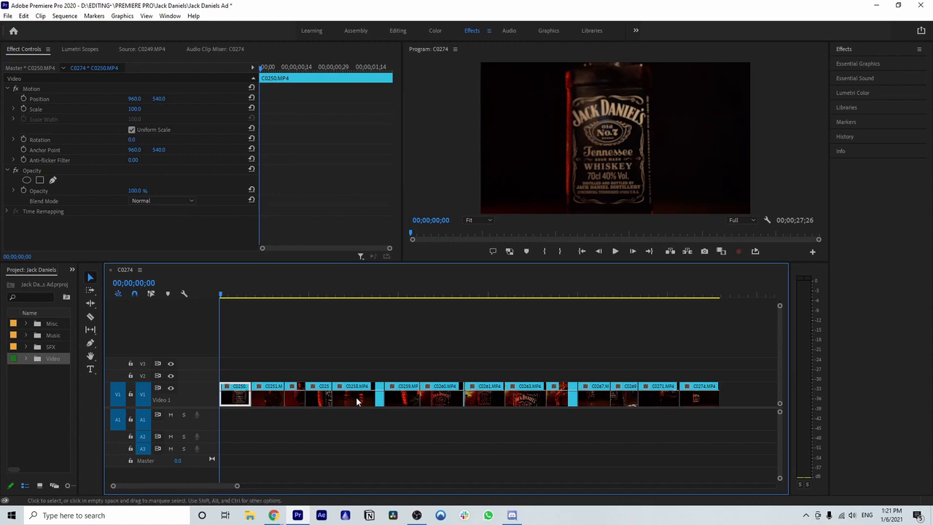
pyautogui.hotkey('ctrl', 's')
pyautogui.press('space')
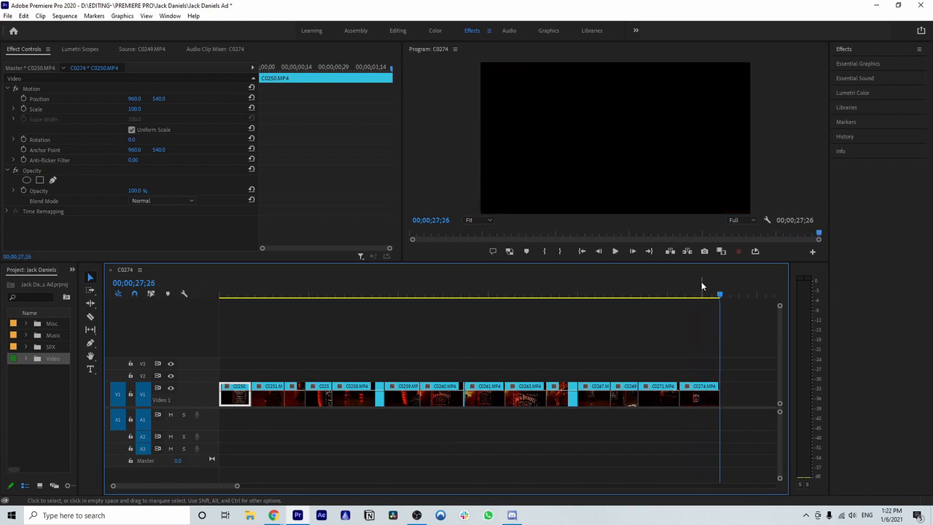
pyautogui.moveTo(721, 295); pyautogui.dragTo(224, 334)
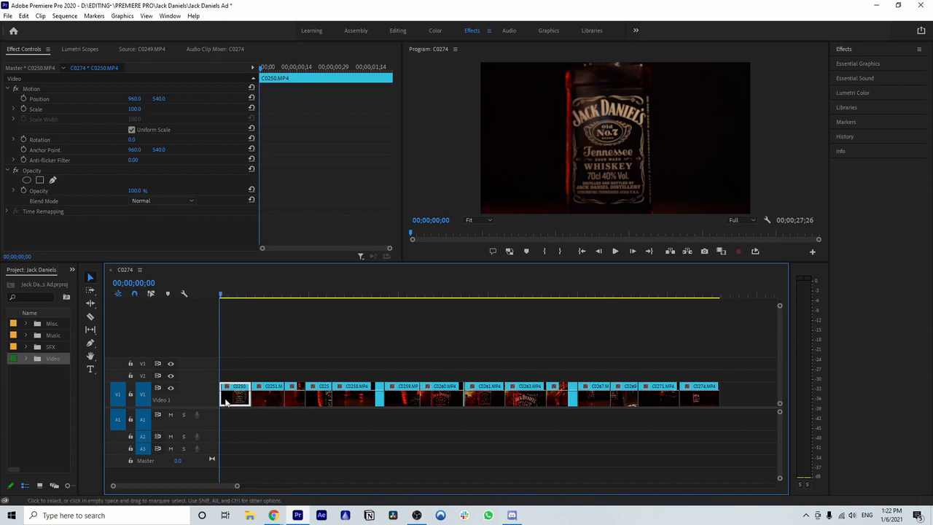
# Step: Shift all clips on V1 later together so the first one starts at about 00;00;03;27, leaving an empty gap before them
pyautogui.moveTo(252, 398); pyautogui.dragTo(722, 402)
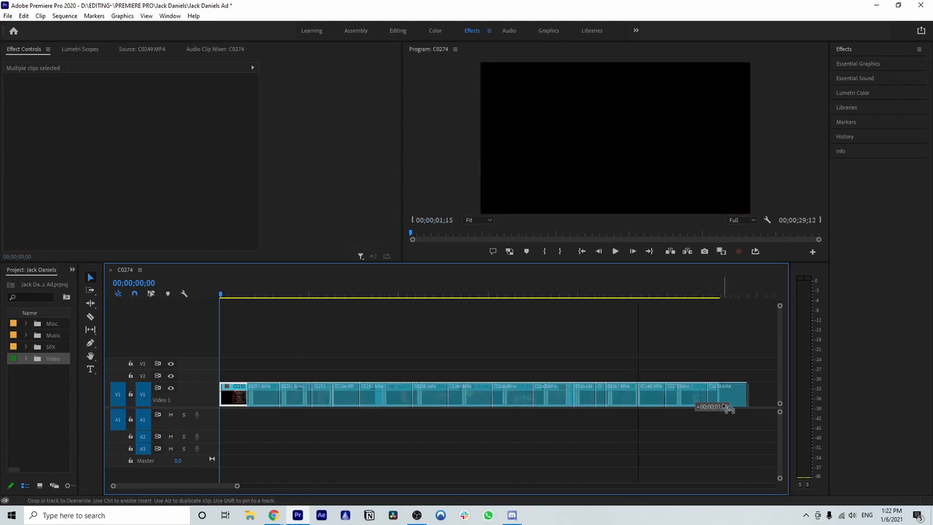
pyautogui.click(520, 422)
pyautogui.moveTo(229, 337); pyautogui.dragTo(757, 406)
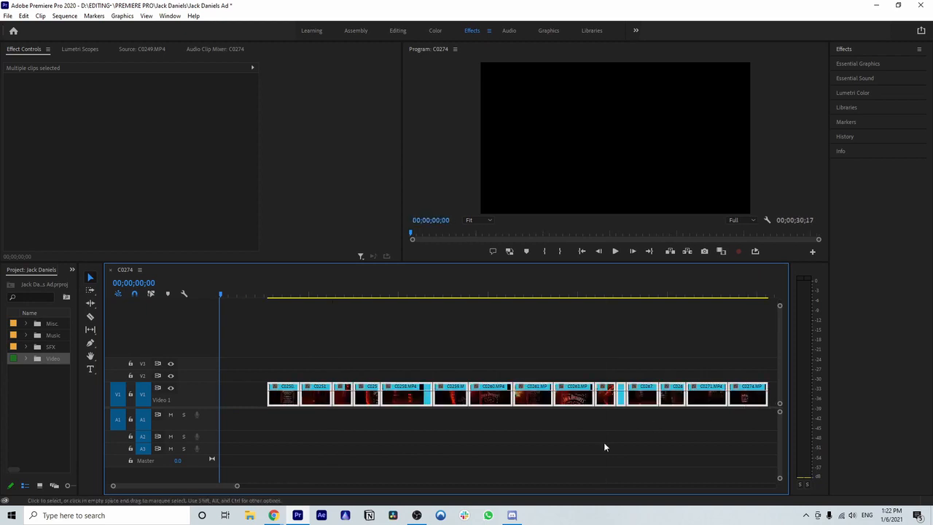
pyautogui.scroll(-2, 408, 458)
pyautogui.moveTo(239, 485); pyautogui.dragTo(262, 486)
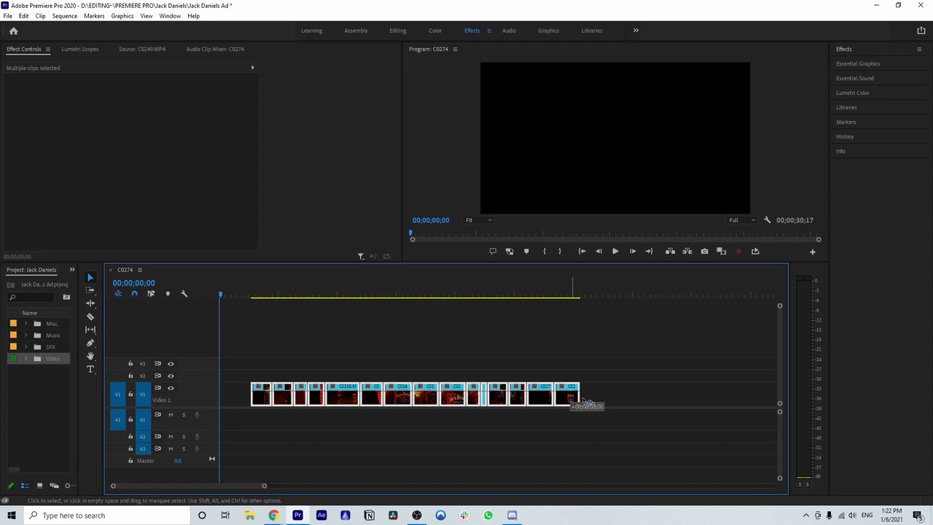
pyautogui.moveTo(585, 401); pyautogui.dragTo(599, 402)
pyautogui.click(570, 431)
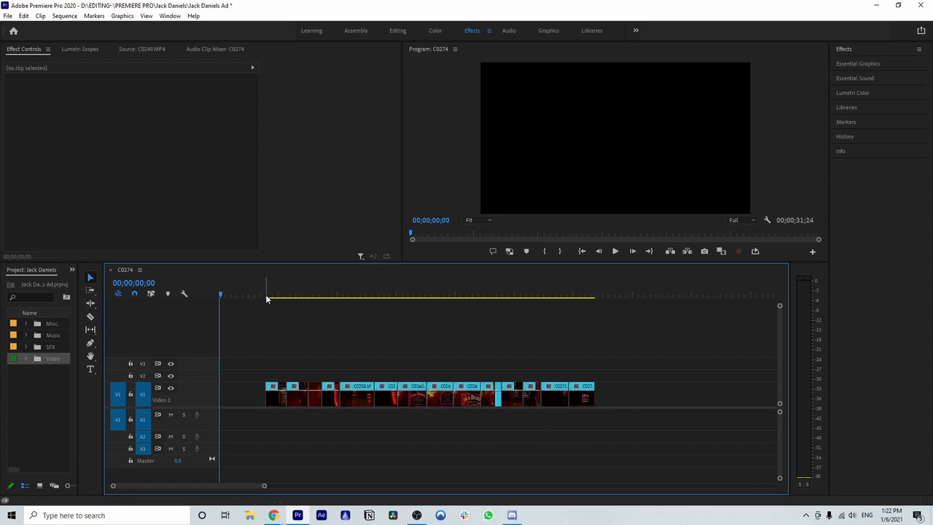
# Step: Review the shifted clips for an opening shot and move C0250.MP4 to the very start of V1
pyautogui.click(266, 296)
pyautogui.press('space')
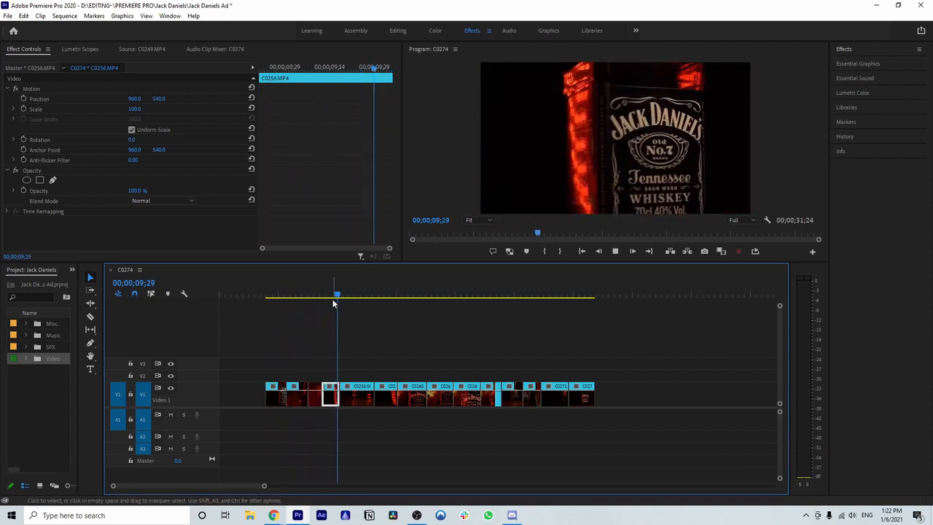
pyautogui.click(377, 295)
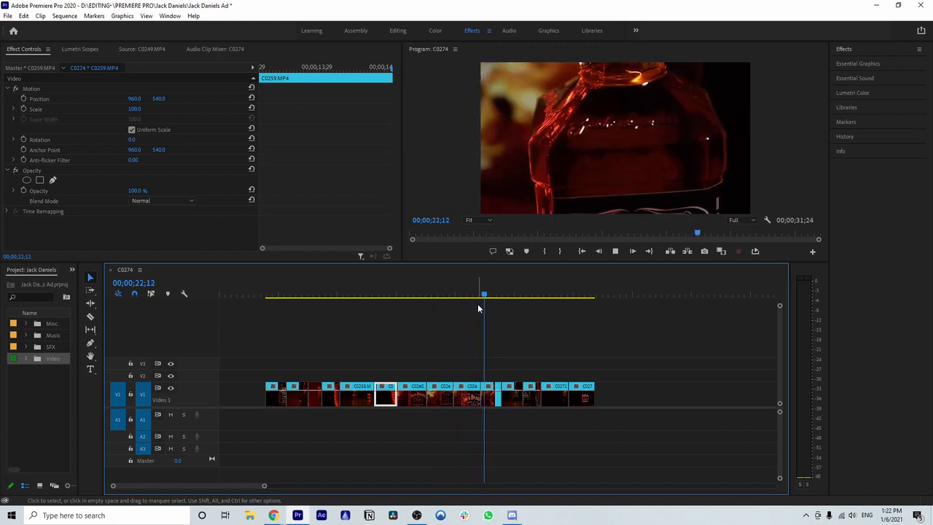
pyautogui.click(464, 296)
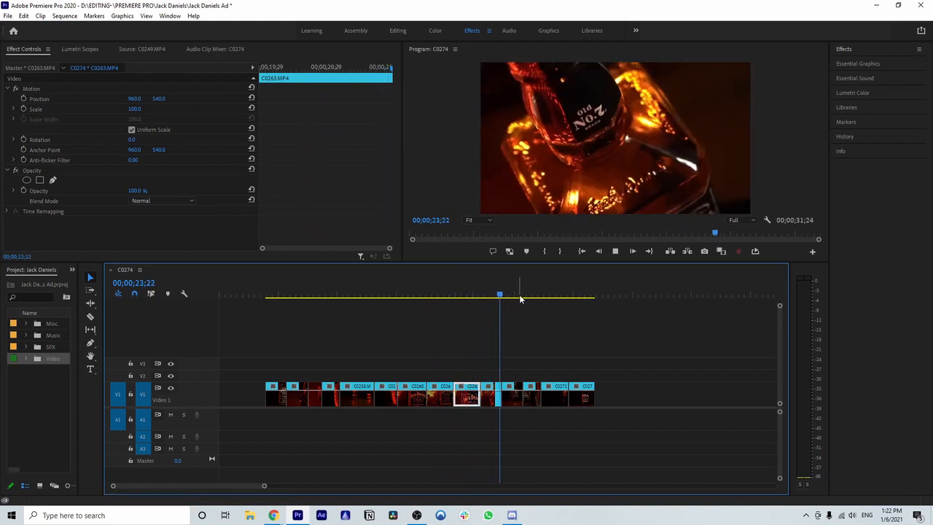
pyautogui.press('space')
pyautogui.press('Home')
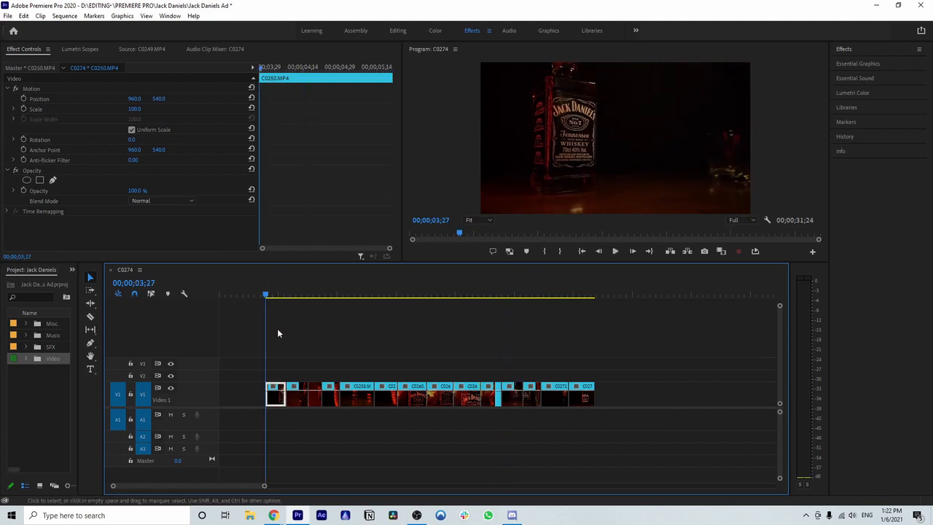
pyautogui.moveTo(254, 396); pyautogui.dragTo(224, 394)
# Step: Play the opening clip C0250.MP4 repeatedly to examine its camera movement and how it ends
pyautogui.moveTo(223, 295); pyautogui.dragTo(210, 294)
pyautogui.press('space')
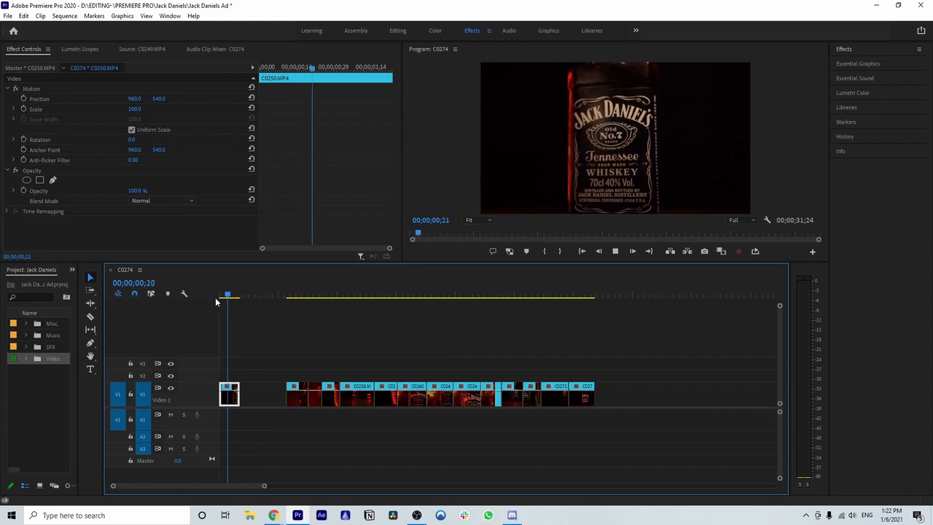
pyautogui.press('space')
pyautogui.click(217, 293)
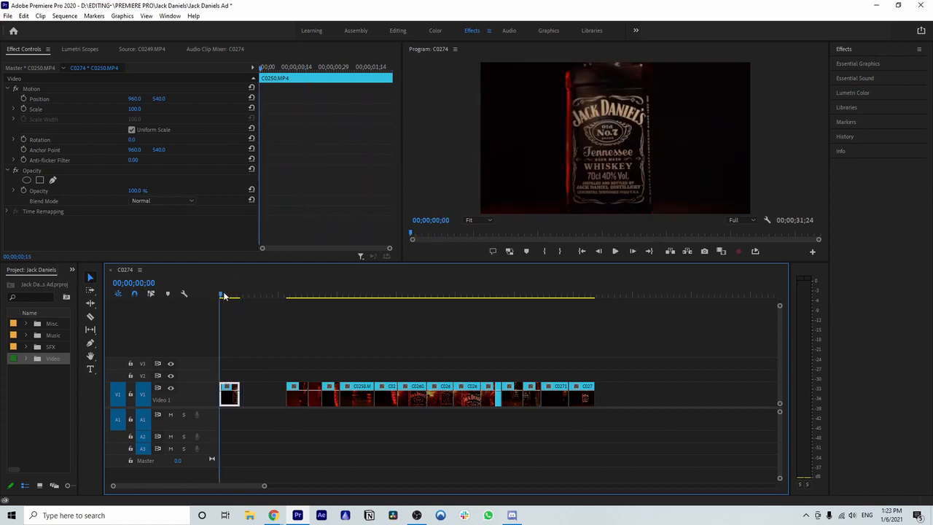
pyautogui.press('space')
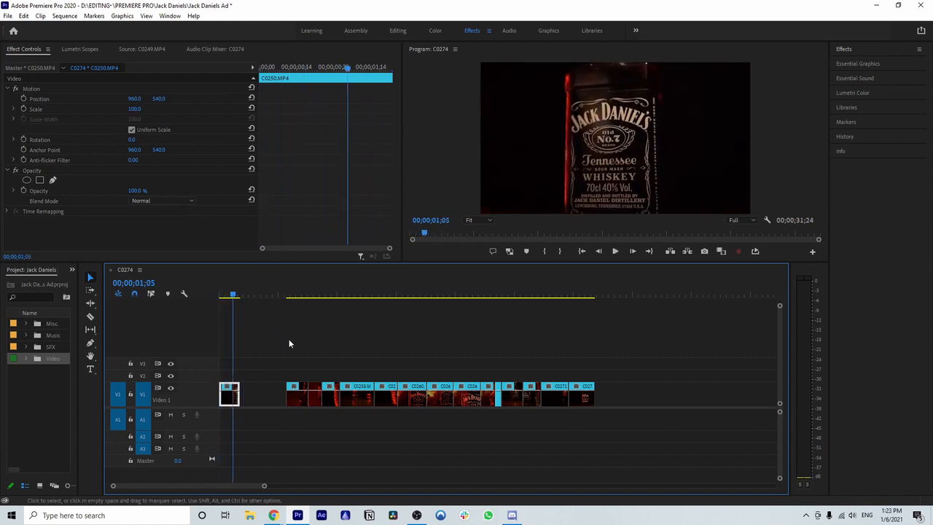
pyautogui.press('space')
pyautogui.moveTo(236, 296); pyautogui.dragTo(191, 290)
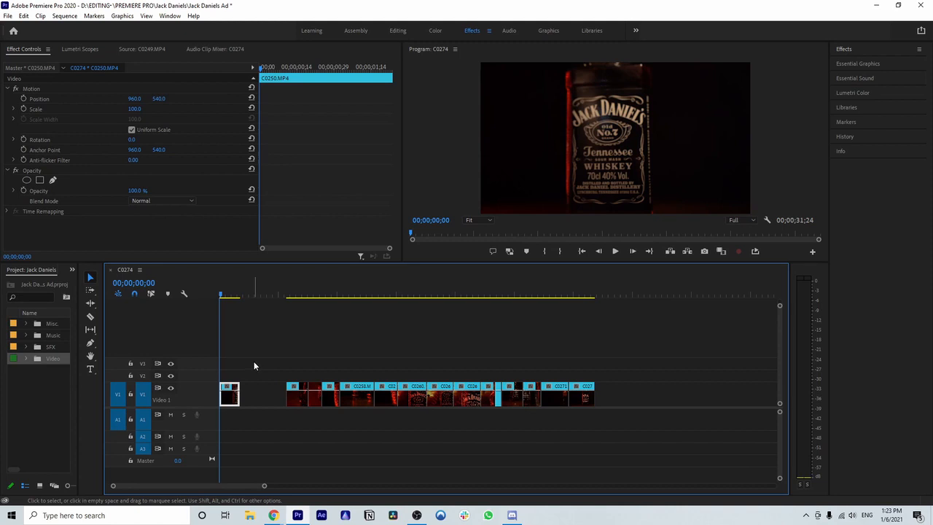
pyautogui.press('space')
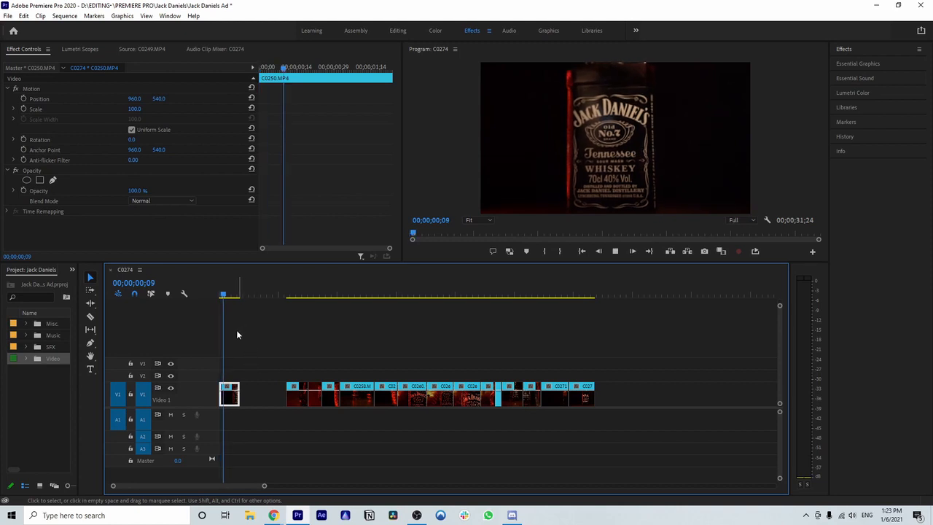
pyautogui.press('space')
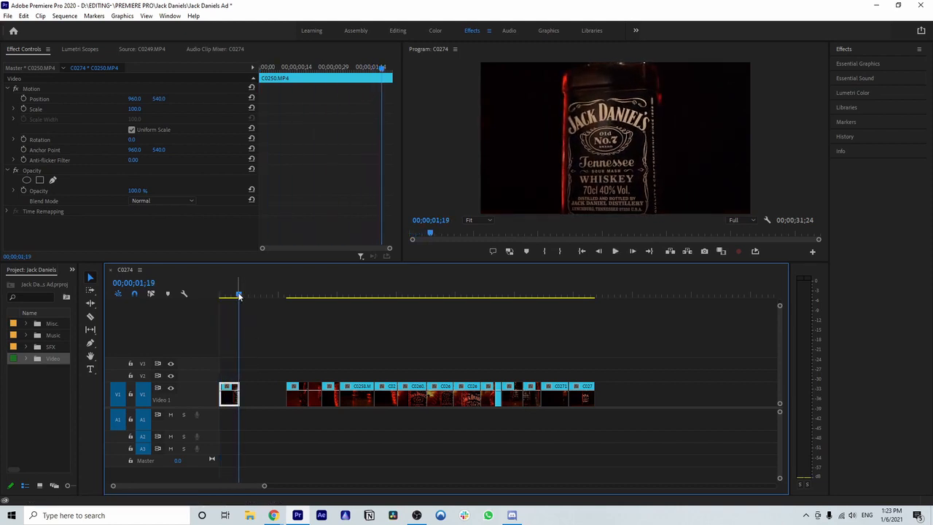
pyautogui.moveTo(240, 294); pyautogui.dragTo(230, 294)
pyautogui.press('space')
pyautogui.press('space')
# Step: Look through the remaining clips for a matching second shot and place C0259.MP4 directly after C0250.MP4 on V1
pyautogui.click(288, 297)
pyautogui.press('space')
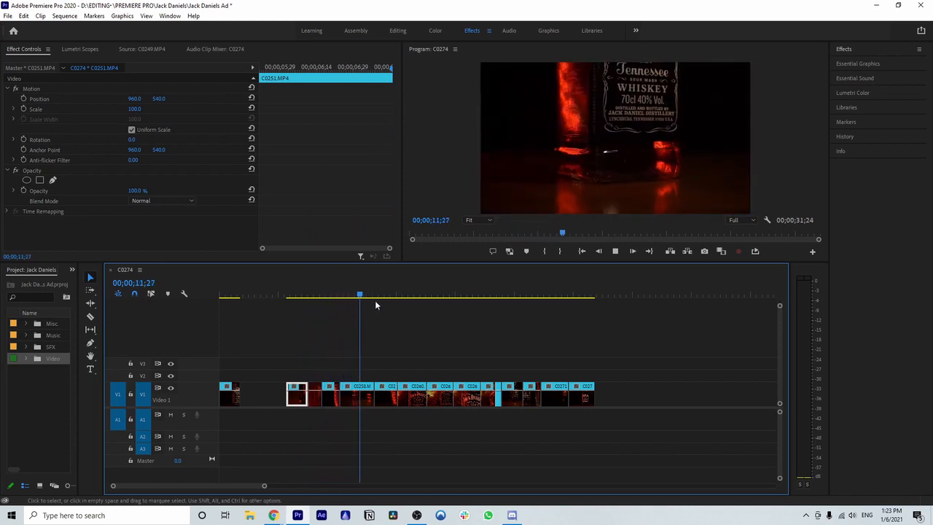
pyautogui.press('space')
pyautogui.press('space')
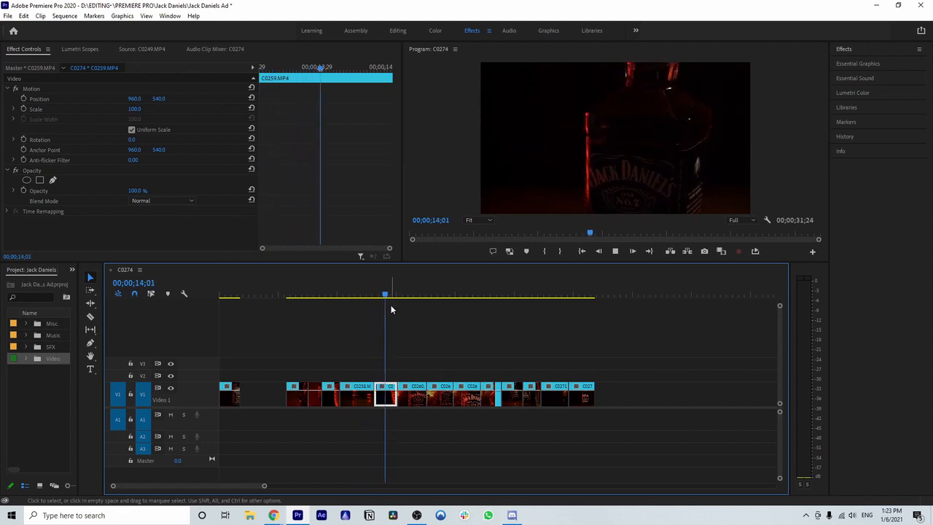
pyautogui.press('space')
pyautogui.moveTo(388, 400); pyautogui.dragTo(253, 393)
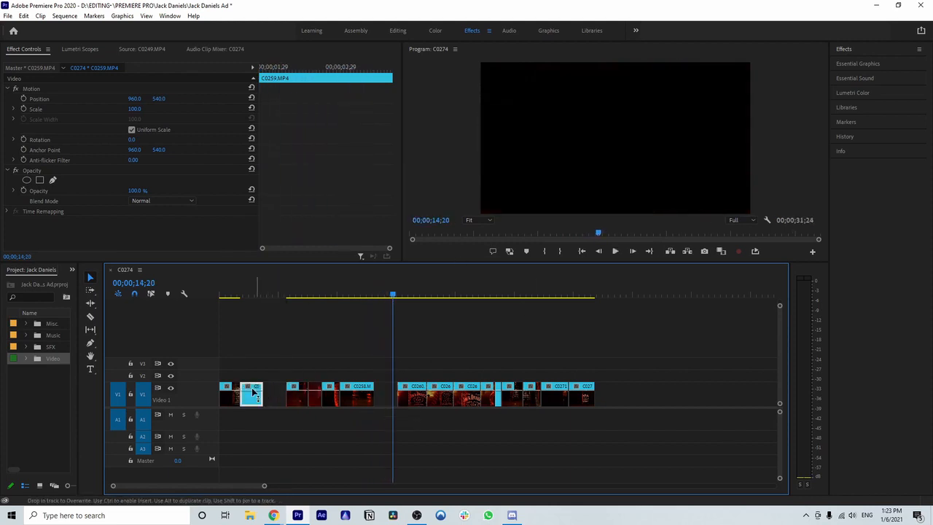
# Step: Play and scrub repeatedly across the cut between C0250.MP4 and C0259.MP4 to examine how the movement flows between the two shots
pyautogui.click(218, 295)
pyautogui.press('space')
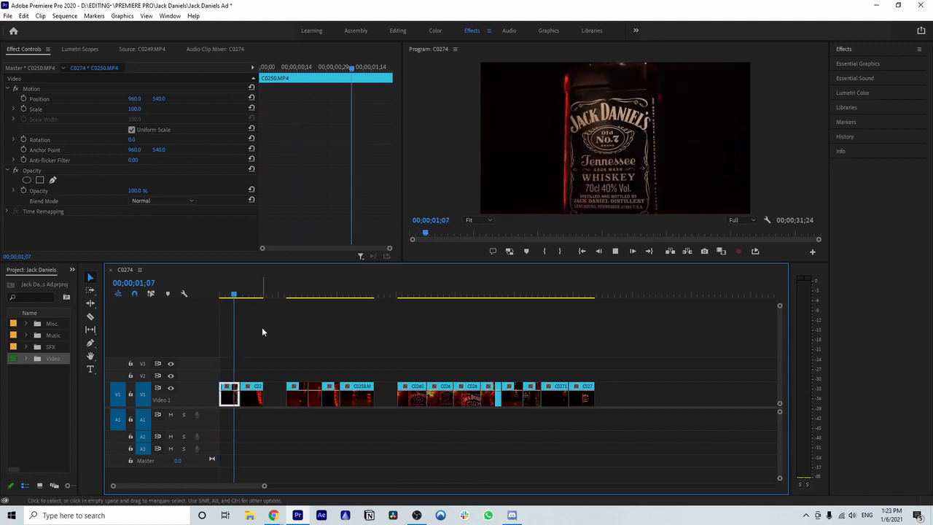
pyautogui.press('space')
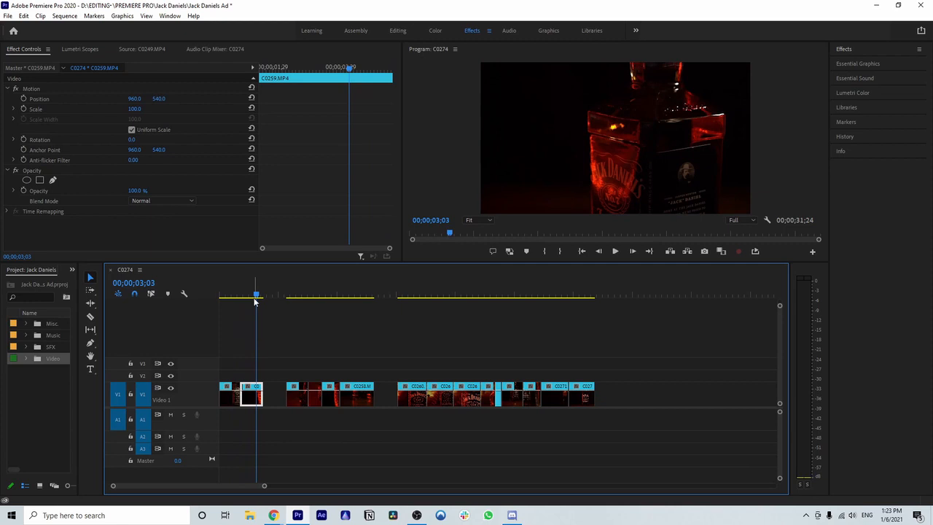
pyautogui.moveTo(255, 299); pyautogui.dragTo(229, 303)
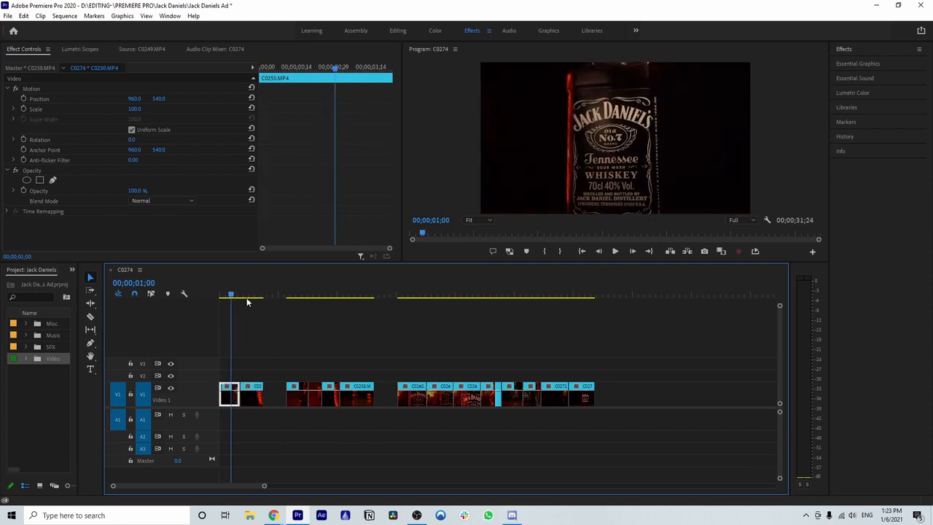
pyautogui.click(615, 251)
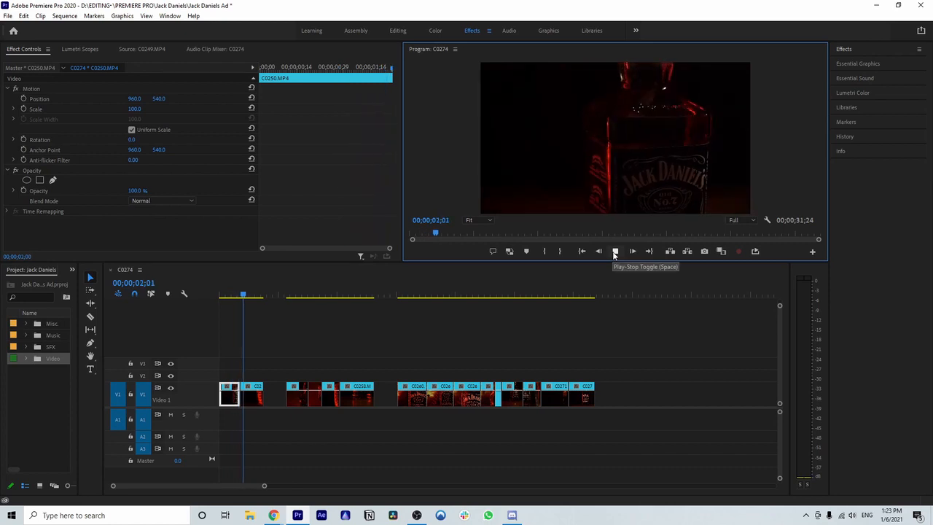
pyautogui.click(614, 250)
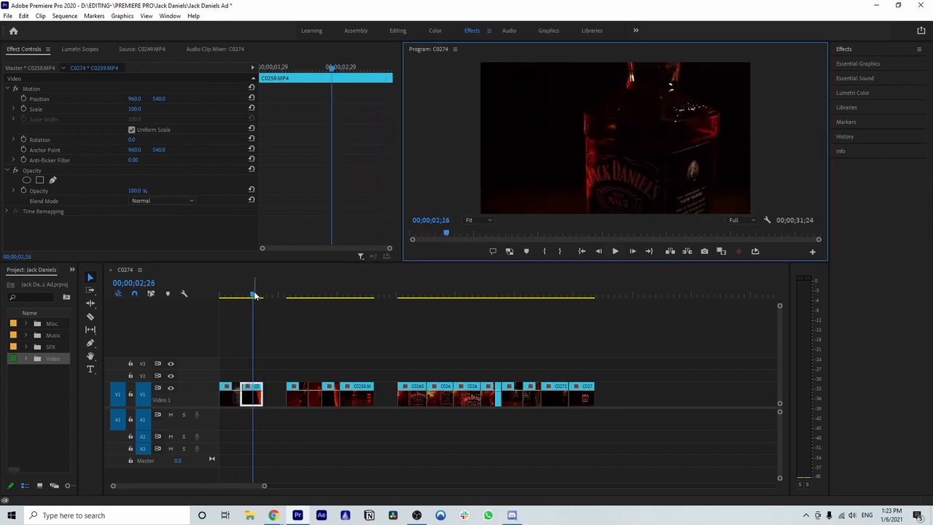
pyautogui.moveTo(253, 296); pyautogui.dragTo(227, 300)
pyautogui.press('space')
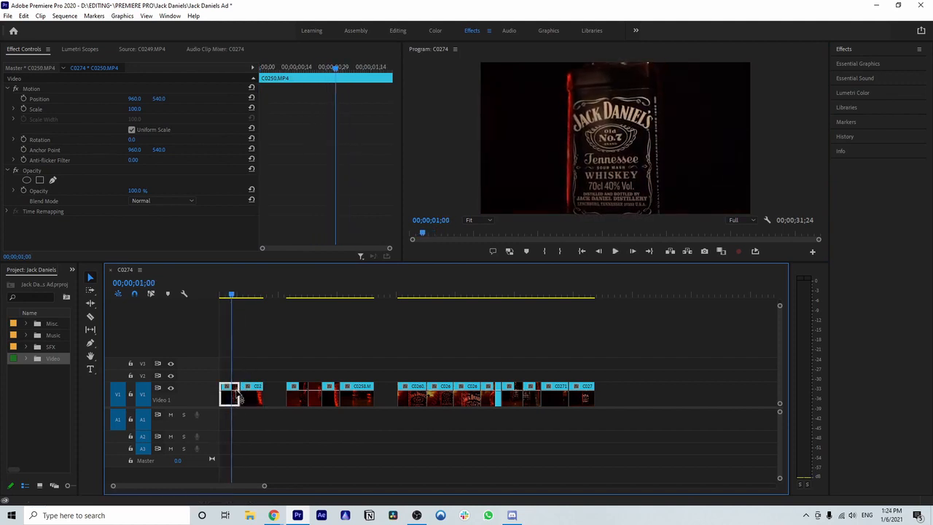
pyautogui.click(258, 406)
pyautogui.press('space')
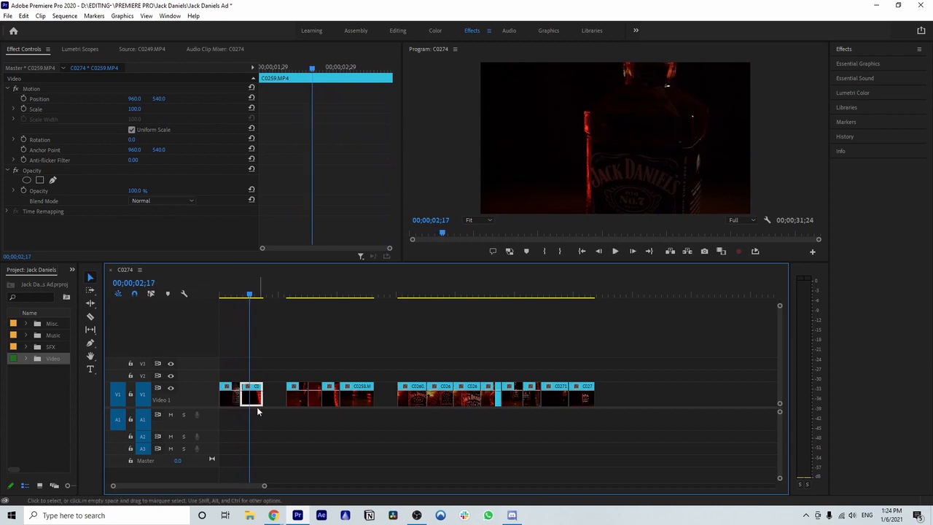
pyautogui.moveTo(246, 297); pyautogui.dragTo(229, 299)
pyautogui.press('space')
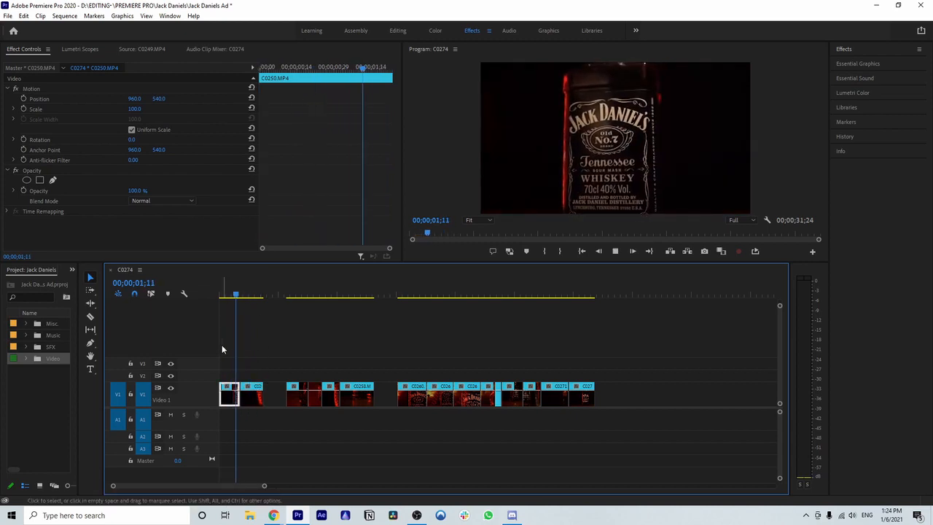
pyautogui.press('space')
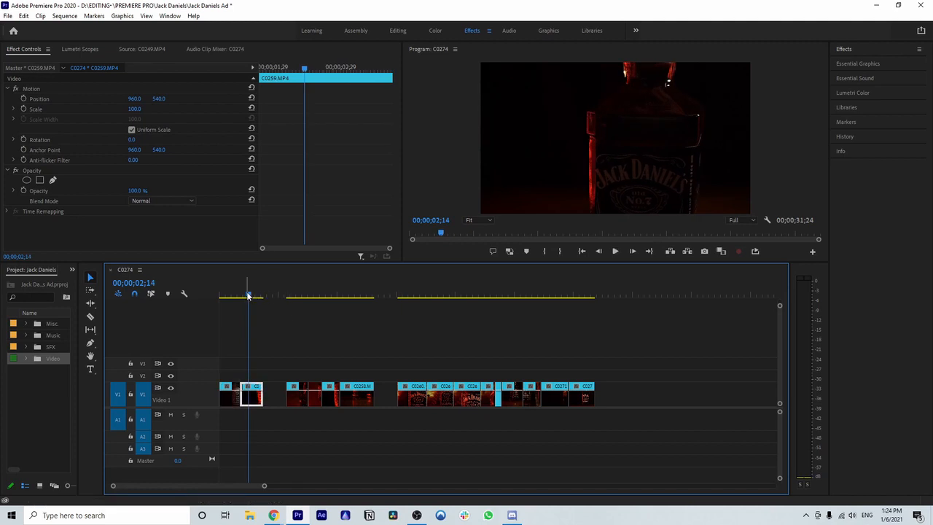
pyautogui.click(240, 297)
pyautogui.moveTo(234, 298); pyautogui.dragTo(223, 300)
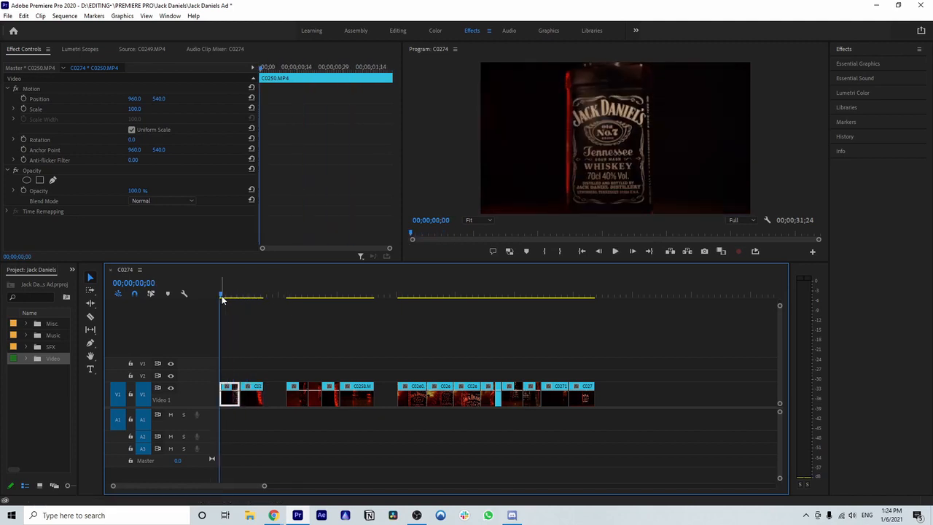
pyautogui.press('space')
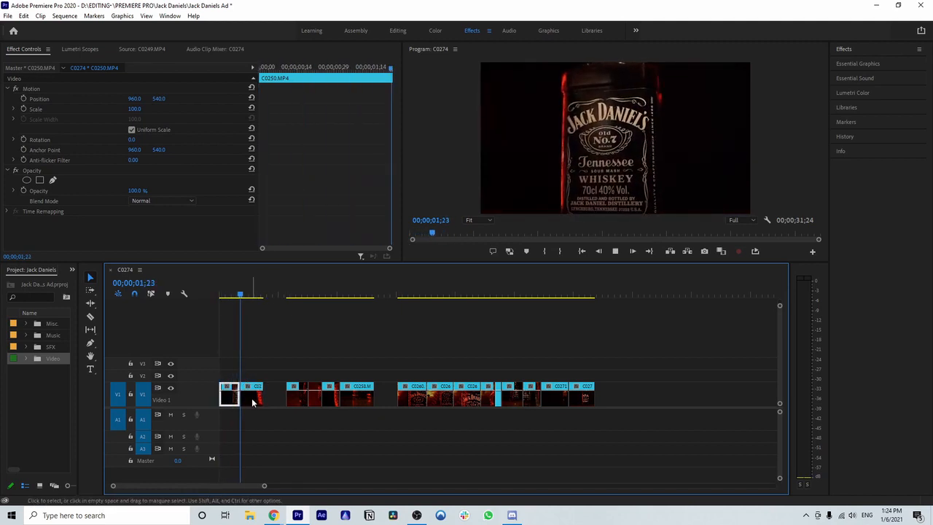
pyautogui.moveTo(241, 298); pyautogui.dragTo(216, 300)
pyautogui.press('space')
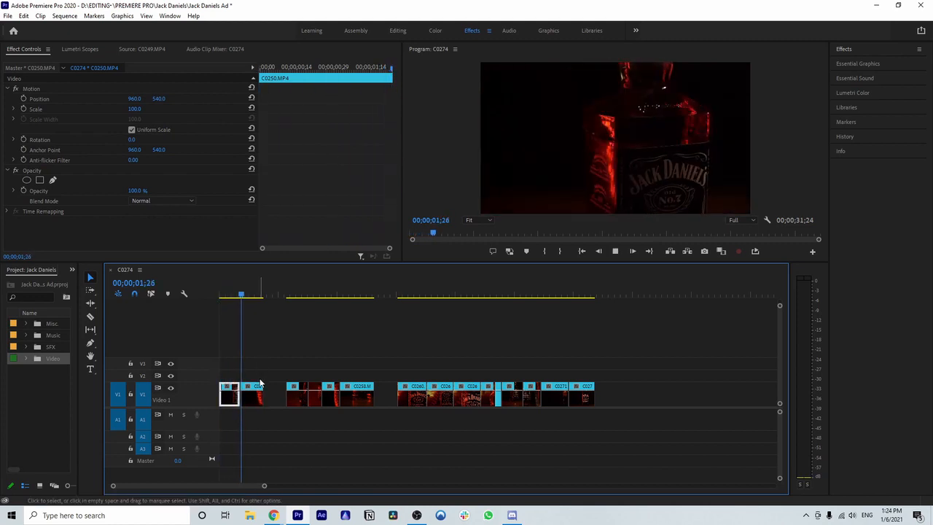
pyautogui.press('space')
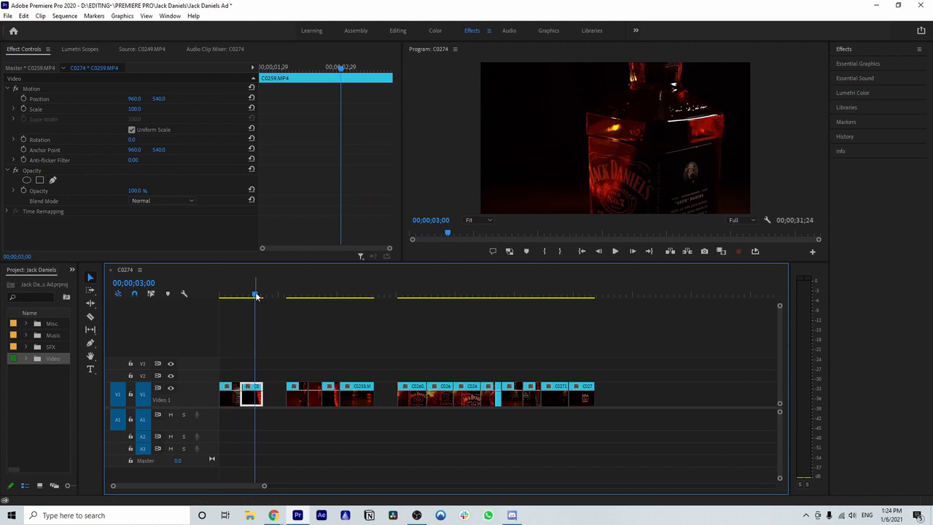
pyautogui.moveTo(256, 294); pyautogui.dragTo(253, 296)
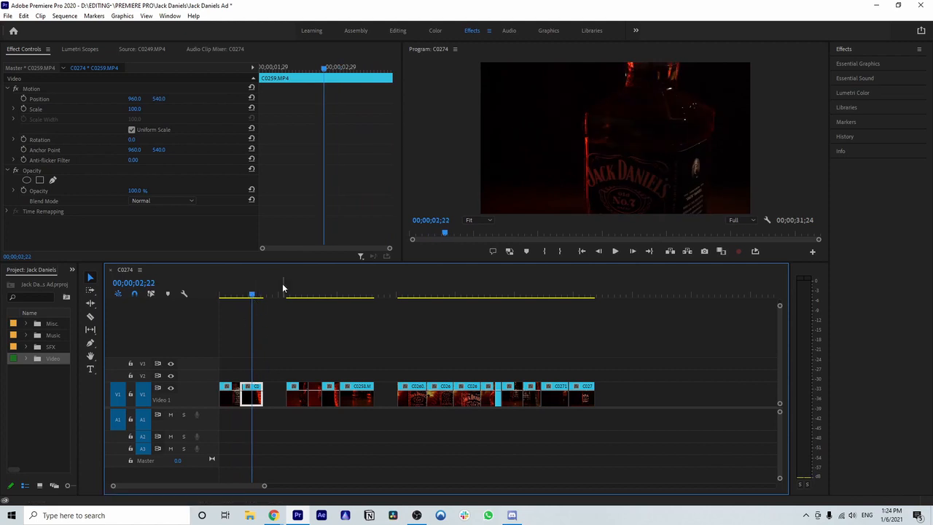
pyautogui.moveTo(259, 295); pyautogui.dragTo(232, 296)
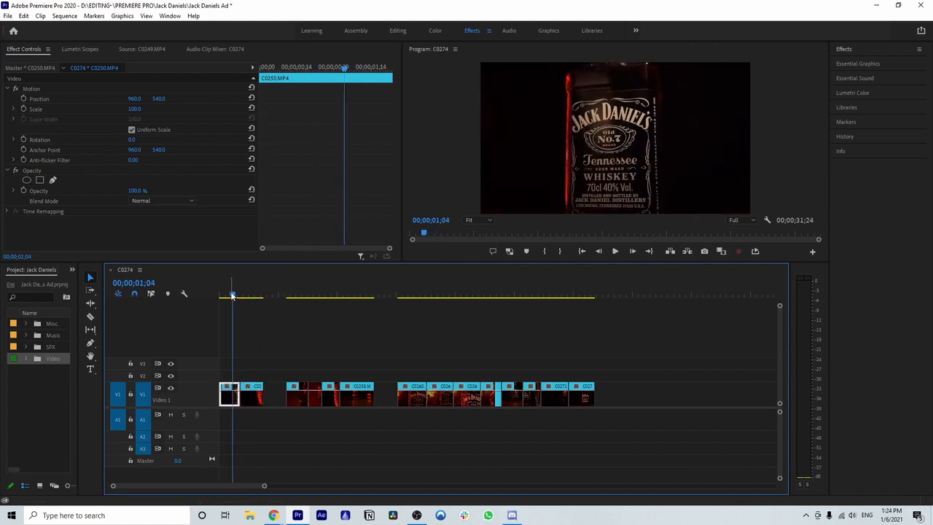
# Step: Play and scrub the opening shots and the clips from C0260.MP4 to C0264.MP4 to compare their camera movement
pyautogui.moveTo(256, 295); pyautogui.dragTo(245, 298)
pyautogui.press('space')
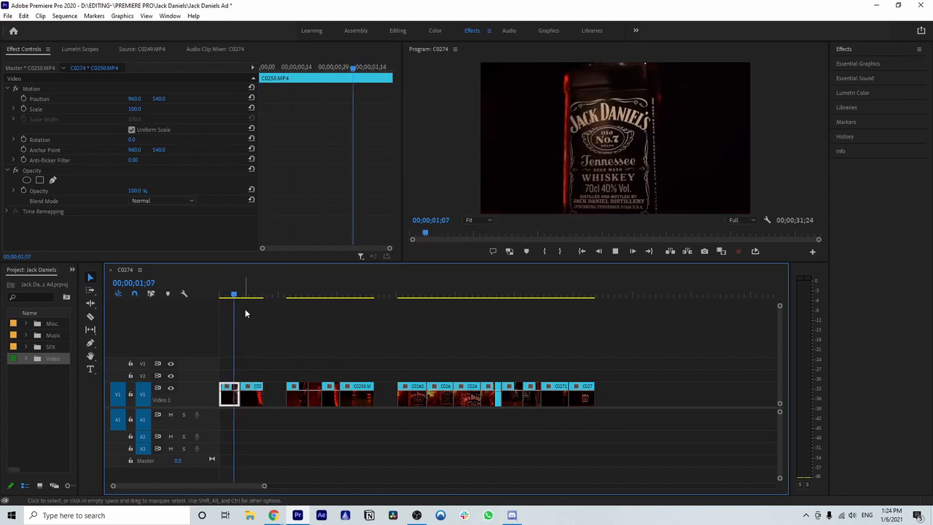
pyautogui.press('space')
pyautogui.moveTo(261, 297); pyautogui.dragTo(401, 308)
pyautogui.press('space')
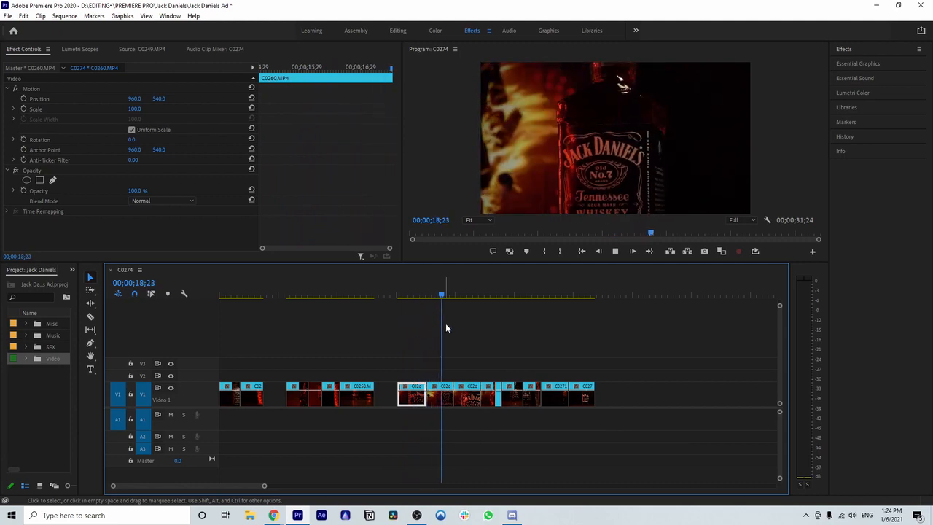
pyautogui.press('space')
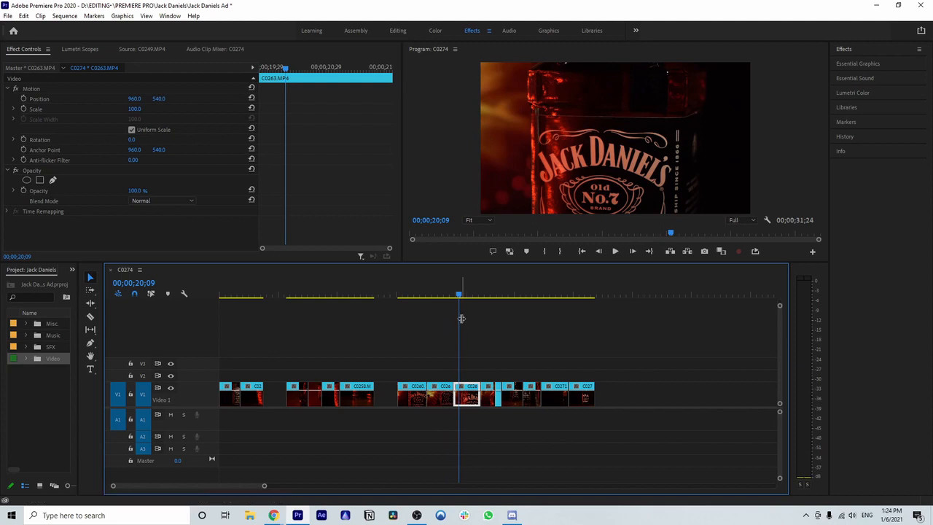
pyautogui.press('space')
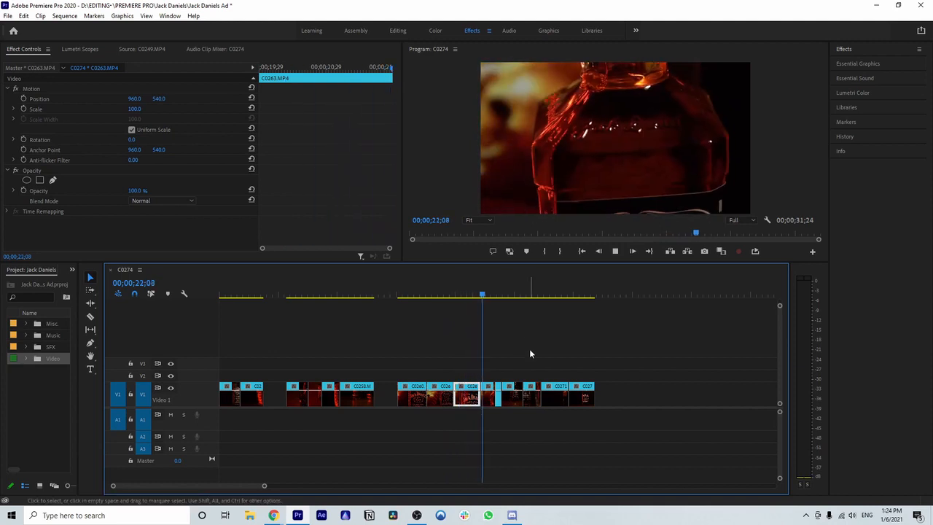
pyautogui.press('space')
pyautogui.moveTo(510, 296); pyautogui.dragTo(501, 296)
# Step: Replay C0250.MP4 into C0259.MP4 several times to examine the bottle's framing, the movement direction and how the second shot ends
pyautogui.click(228, 295)
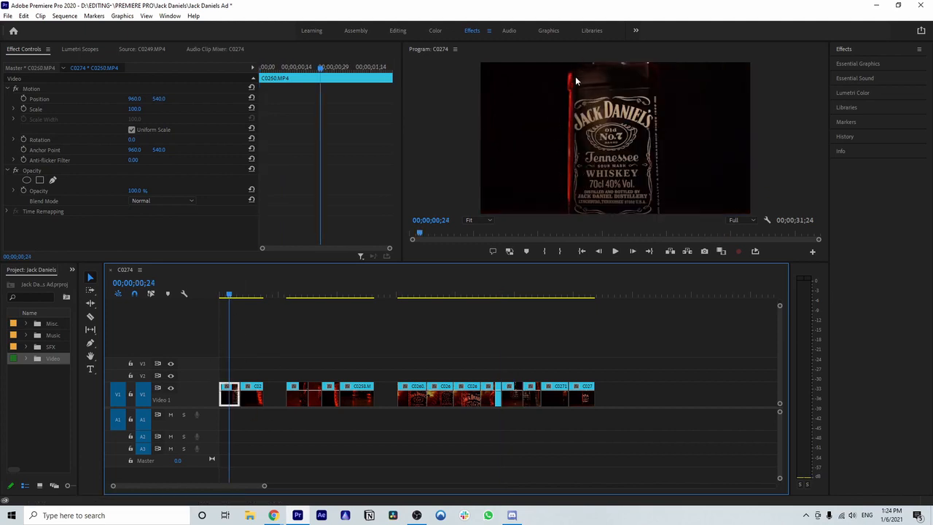
pyautogui.press('space')
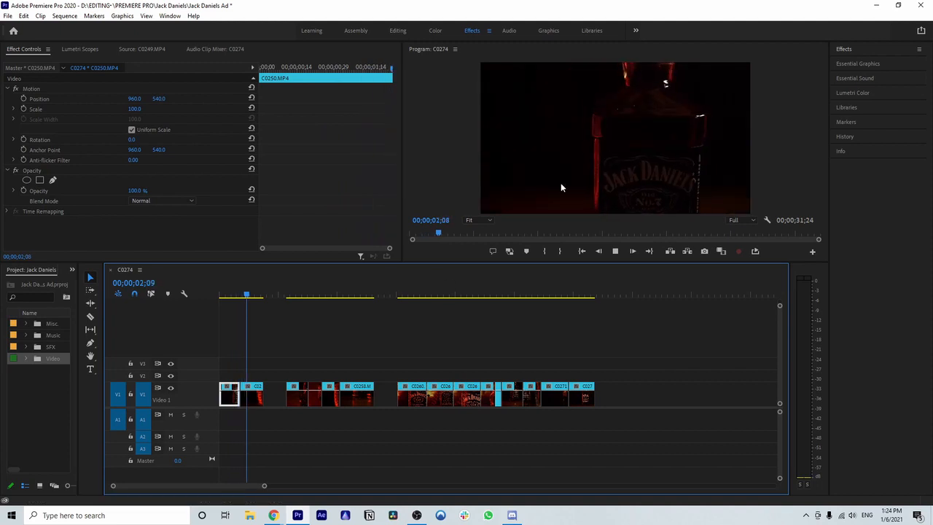
pyautogui.press('space')
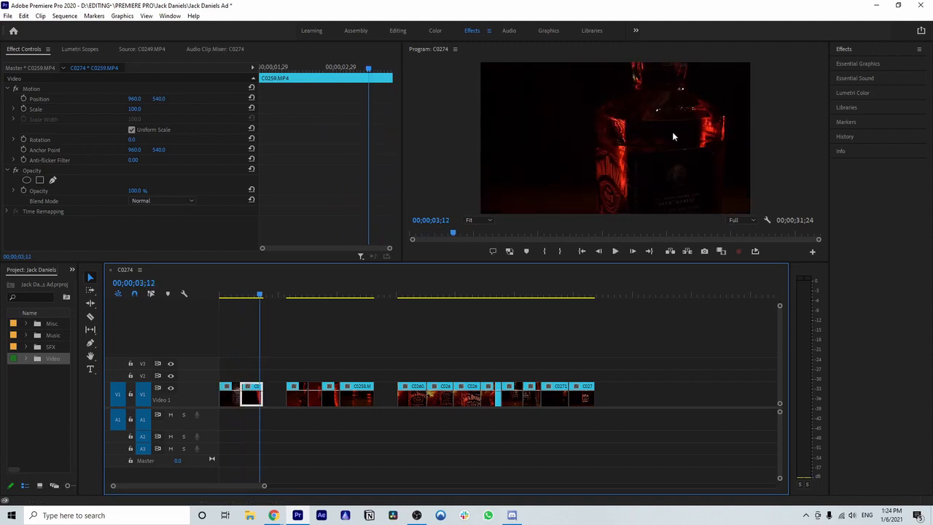
pyautogui.click(230, 295)
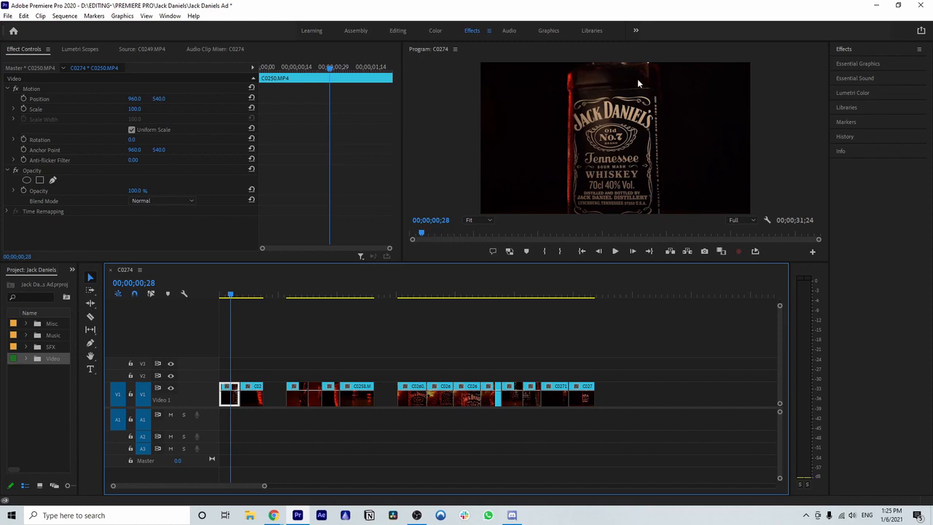
pyautogui.press('space')
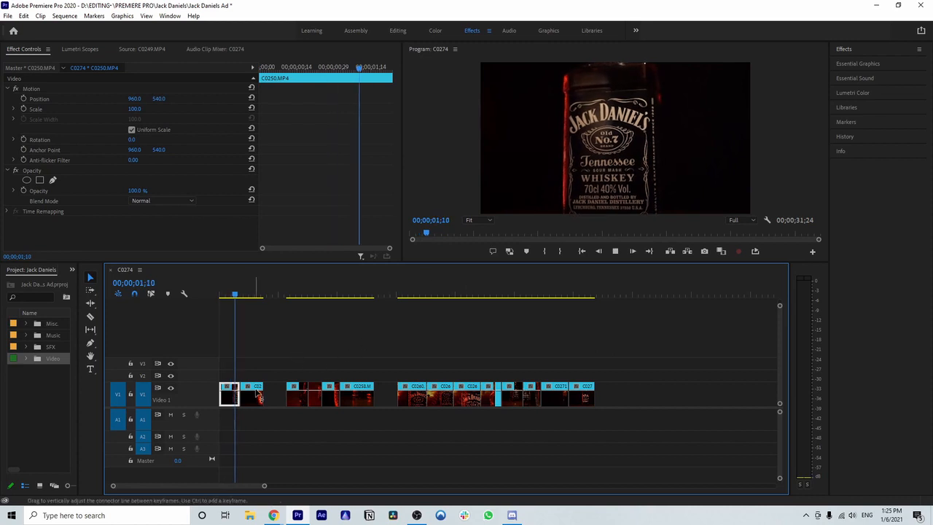
pyautogui.press('space')
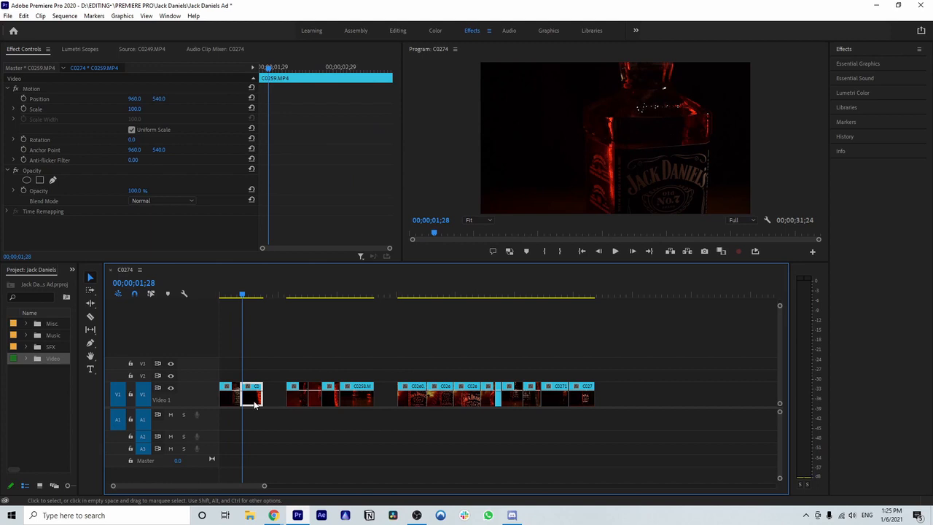
pyautogui.press('space')
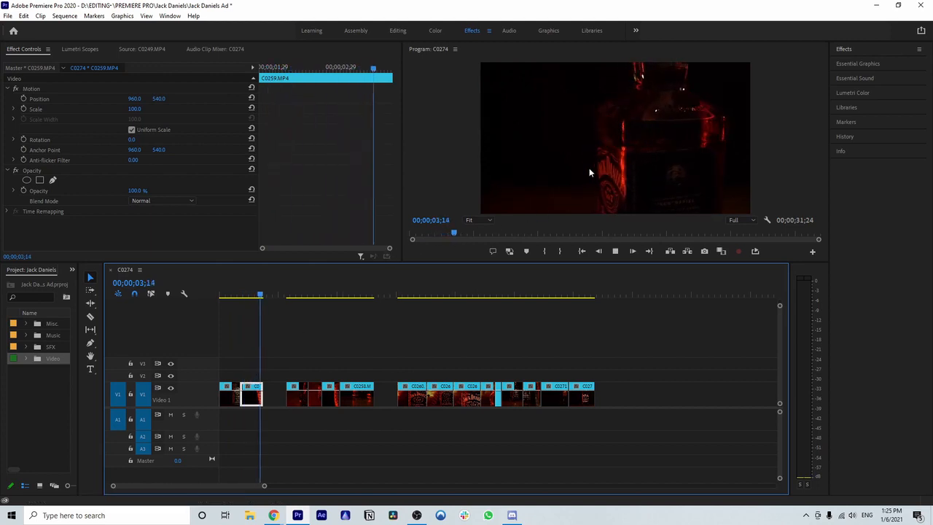
pyautogui.press('space')
pyautogui.moveTo(284, 293); pyautogui.dragTo(221, 293)
pyautogui.press('space')
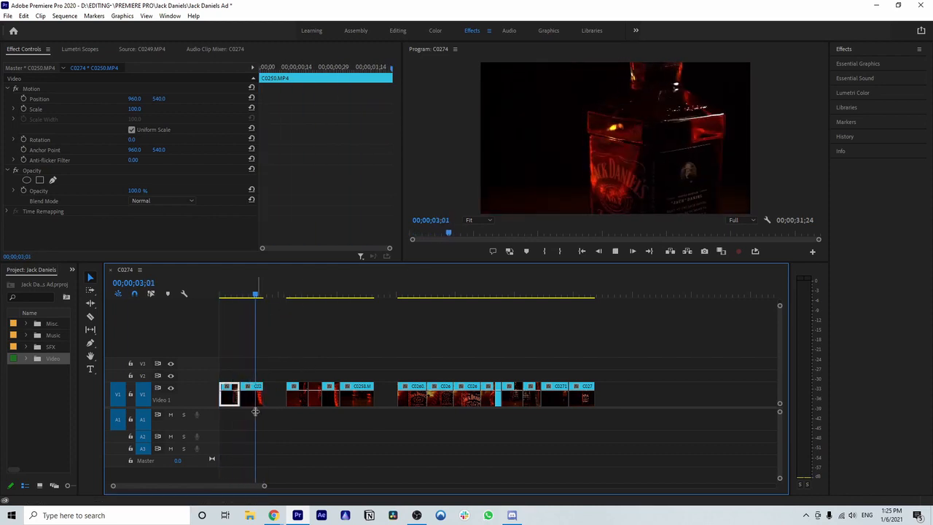
pyautogui.press('space')
pyautogui.moveTo(263, 294); pyautogui.dragTo(248, 294)
# Step: Look through the remaining clips for a third shot and try C0265.MP4 directly after C0259.MP4 on V1
pyautogui.click(285, 295)
pyautogui.press('space')
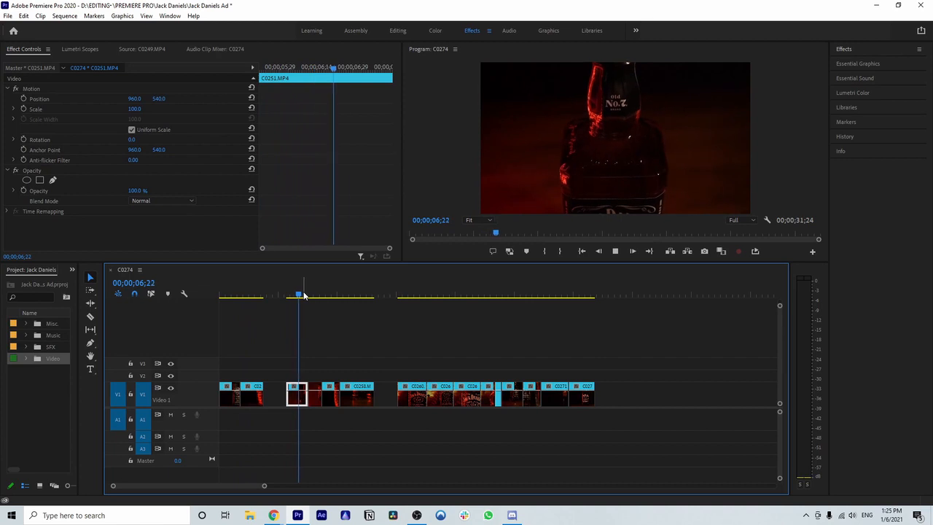
pyautogui.press('space')
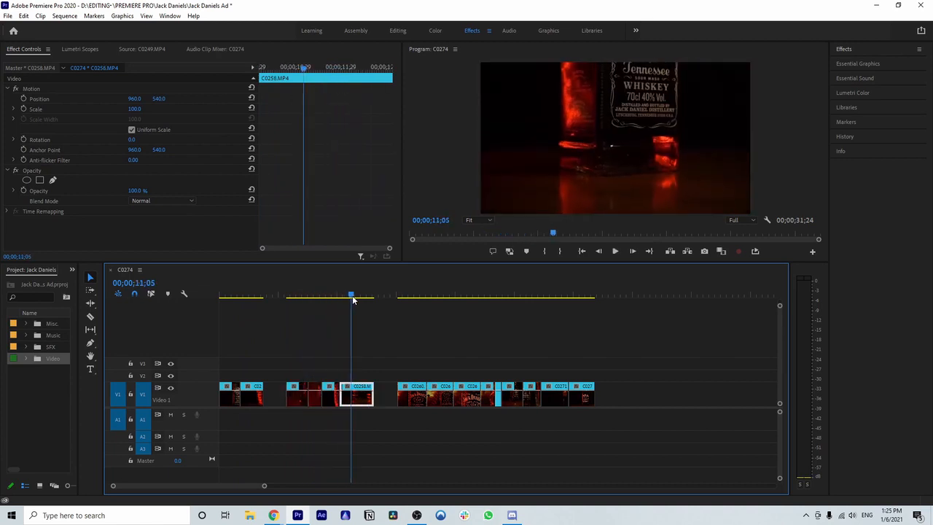
pyautogui.press('space')
pyautogui.moveTo(400, 296); pyautogui.dragTo(483, 308)
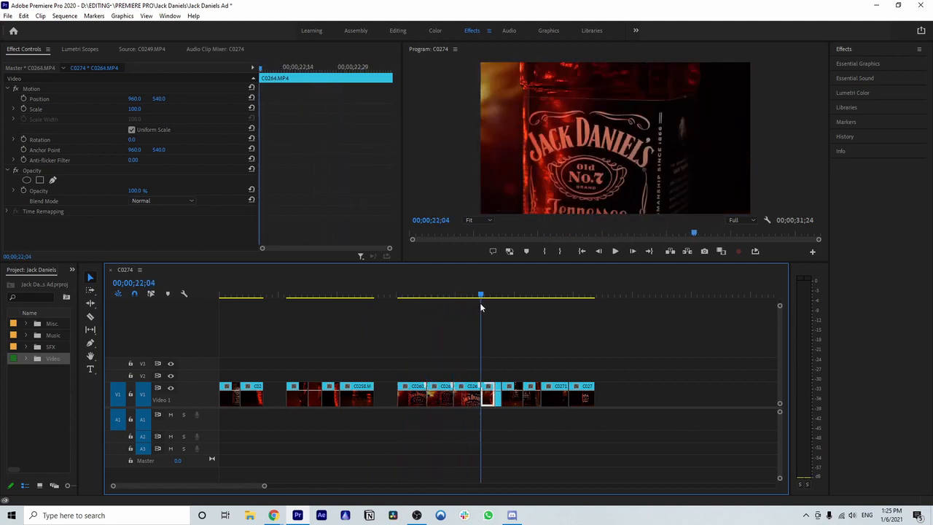
pyautogui.press('space')
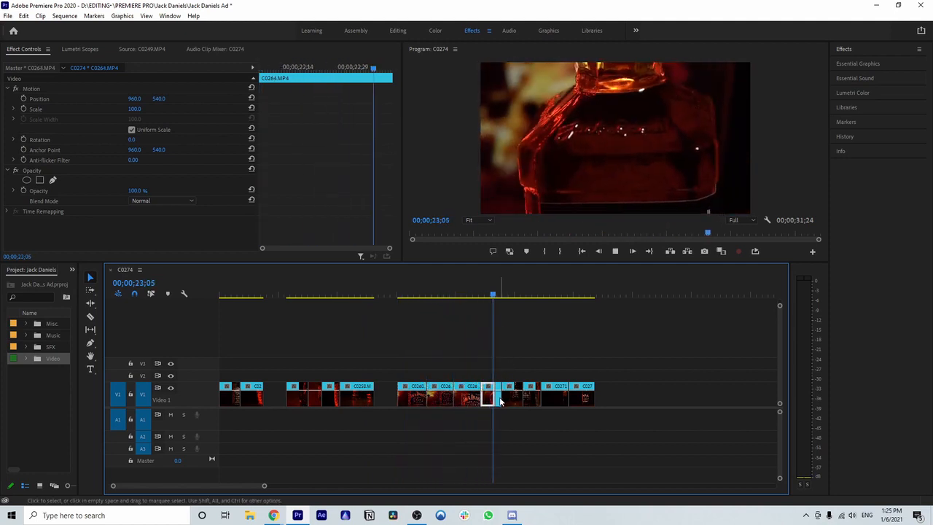
pyautogui.press('space')
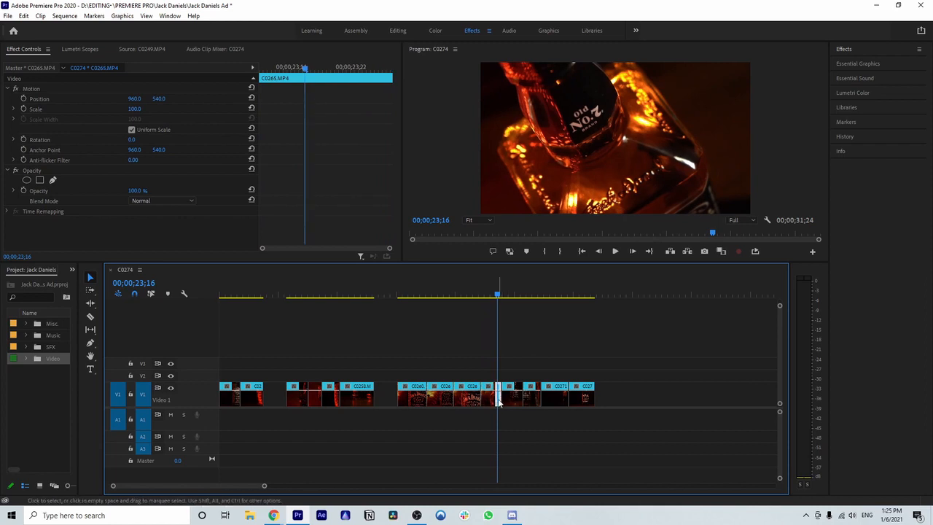
pyautogui.moveTo(498, 397); pyautogui.dragTo(267, 391)
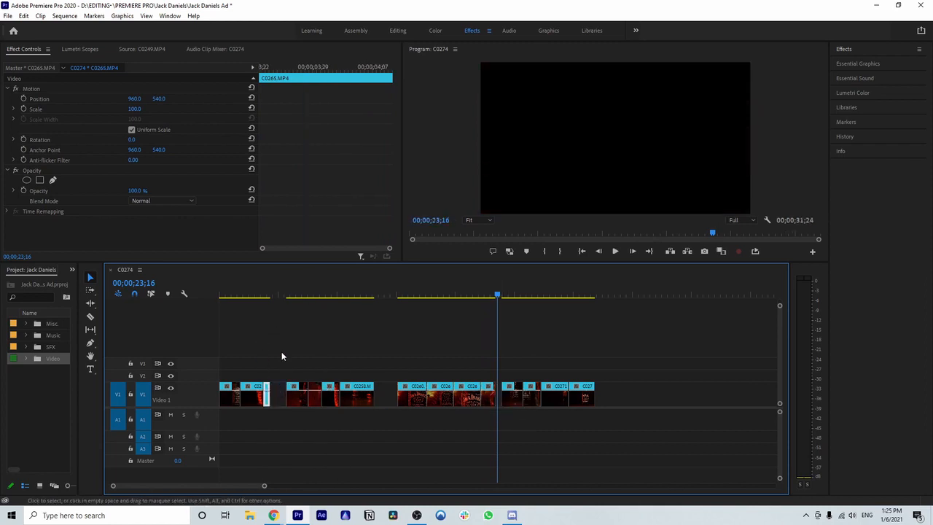
# Step: Play and scrub closely across the cut between C0259.MP4 and C0265.MP4 to examine how the two shots connect
pyautogui.click(261, 297)
pyautogui.moveTo(265, 487); pyautogui.dragTo(235, 489)
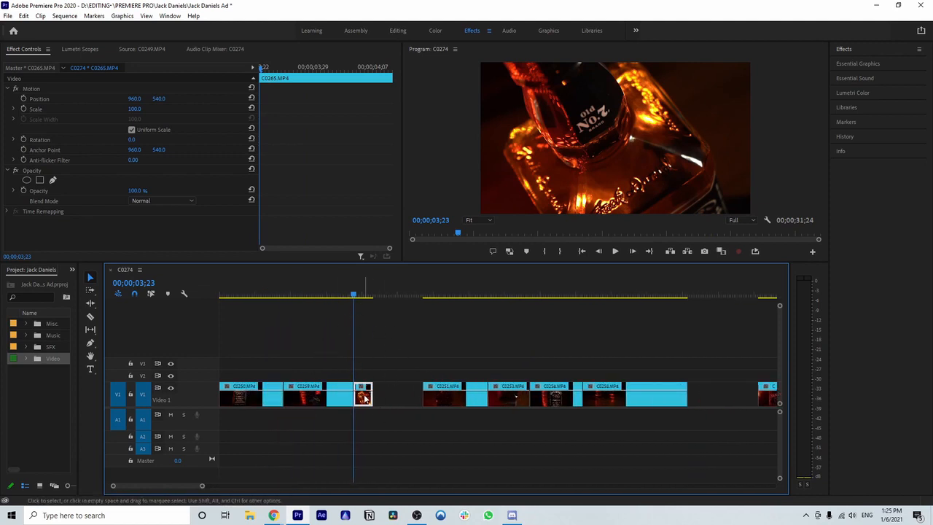
pyautogui.press('space')
pyautogui.press('space')
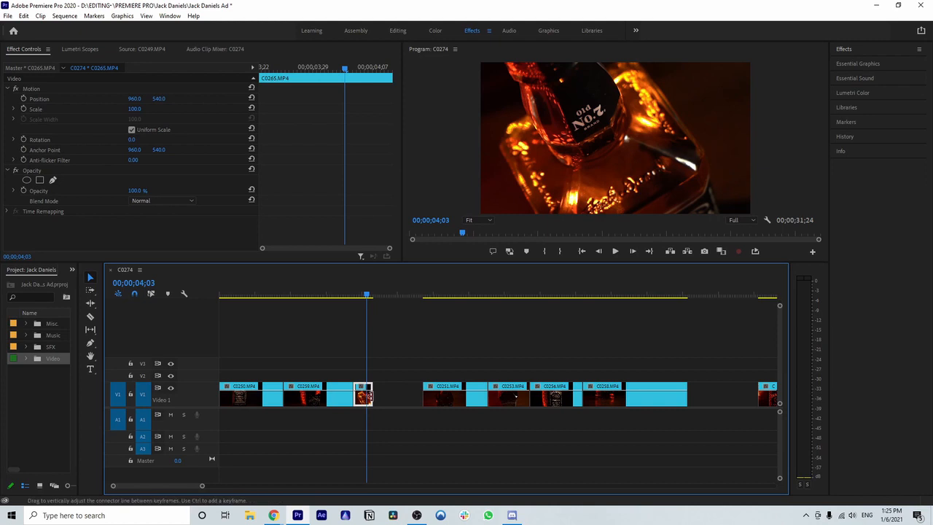
pyautogui.click(365, 295)
pyautogui.moveTo(366, 295); pyautogui.dragTo(307, 301)
pyautogui.press('space')
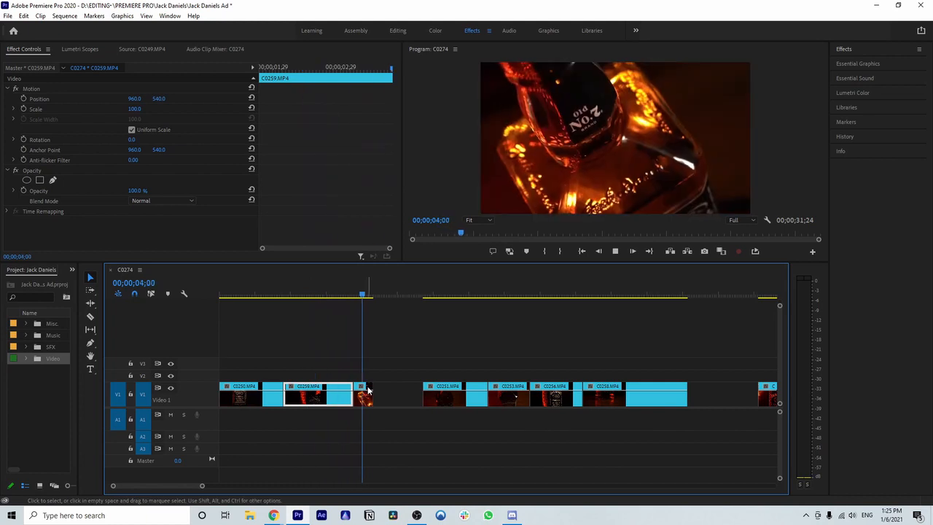
pyautogui.click(353, 296)
pyautogui.moveTo(344, 295); pyautogui.dragTo(333, 296)
pyautogui.press('space')
pyautogui.press('space')
pyautogui.moveTo(364, 296); pyautogui.dragTo(350, 302)
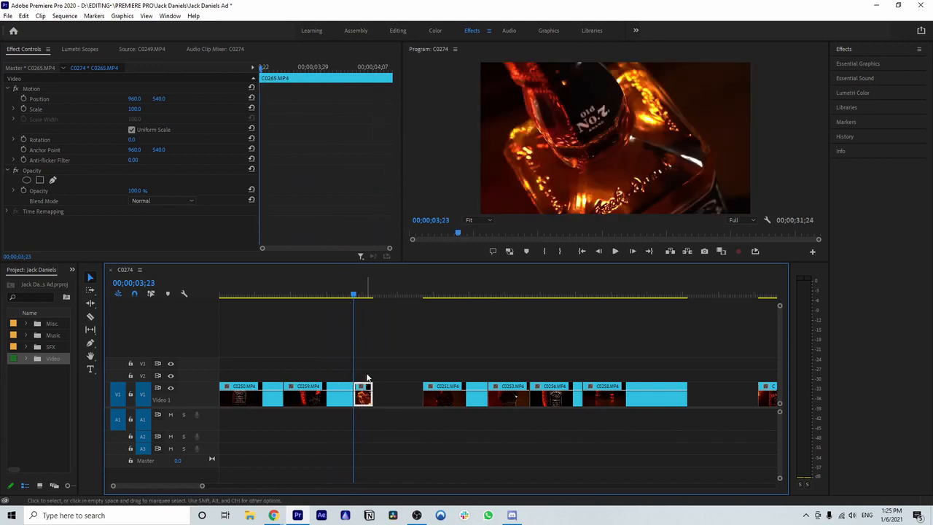
# Step: Step back and forth frame by frame over the cut to compare the last frame of C0259.MP4 with the first of C0265.MP4
pyautogui.press('Left')
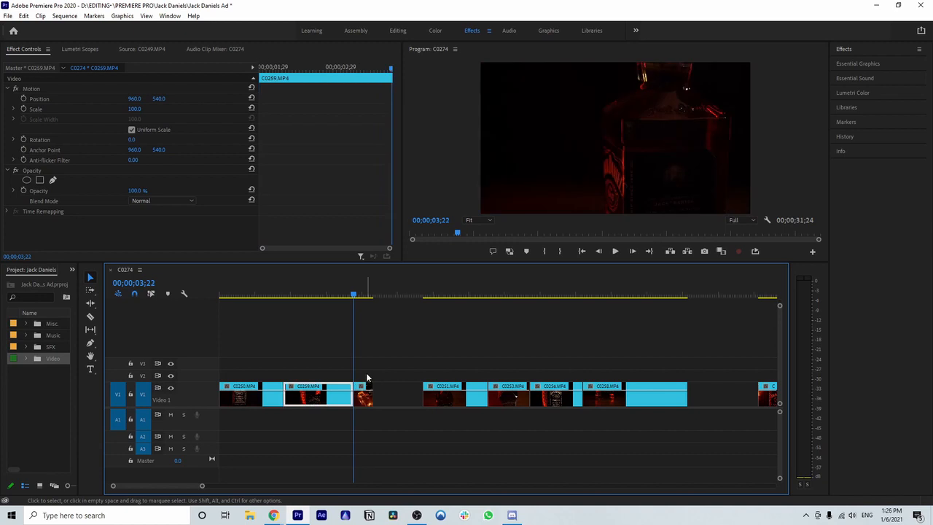
pyautogui.press('Right')
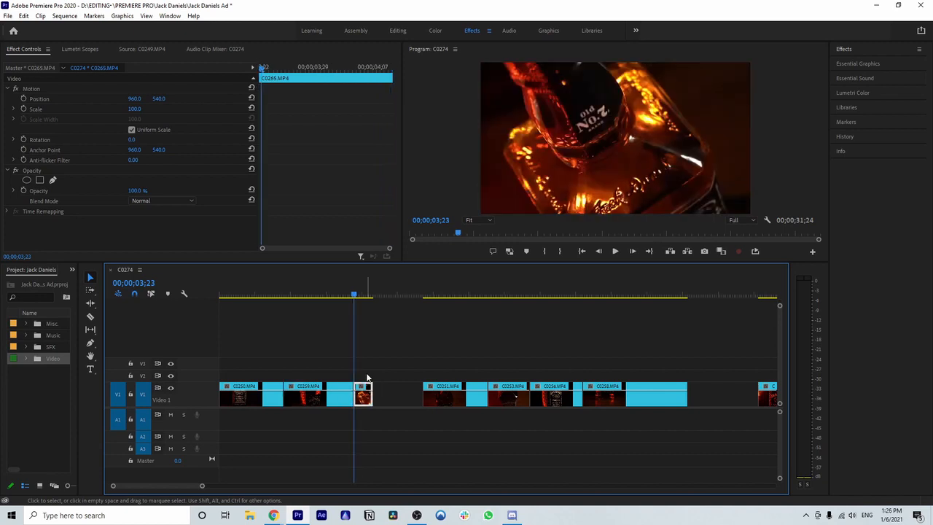
pyautogui.press('Left')
pyautogui.press('Right')
pyautogui.press('Left')
pyautogui.press('Right')
pyautogui.press('Left')
pyautogui.press('Right')
pyautogui.press('Left')
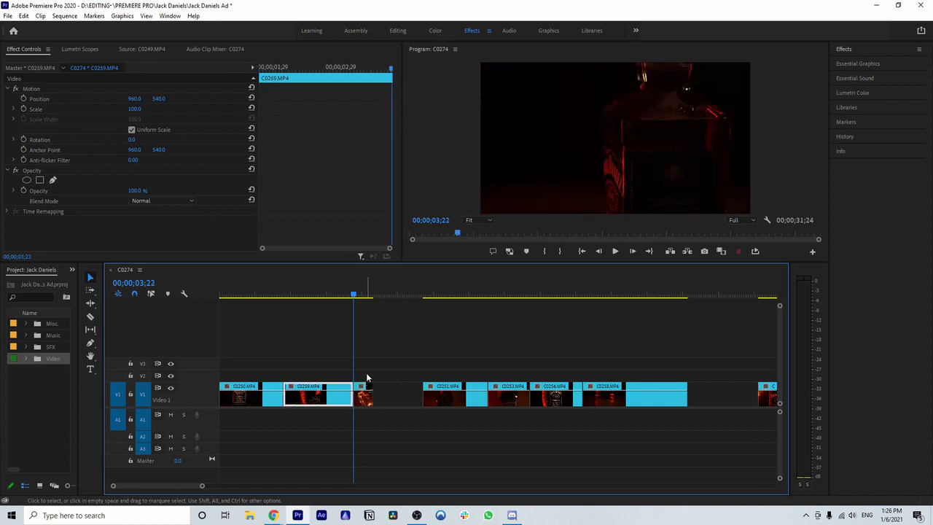
pyautogui.press('Right')
pyautogui.press('Left')
pyautogui.press('Right')
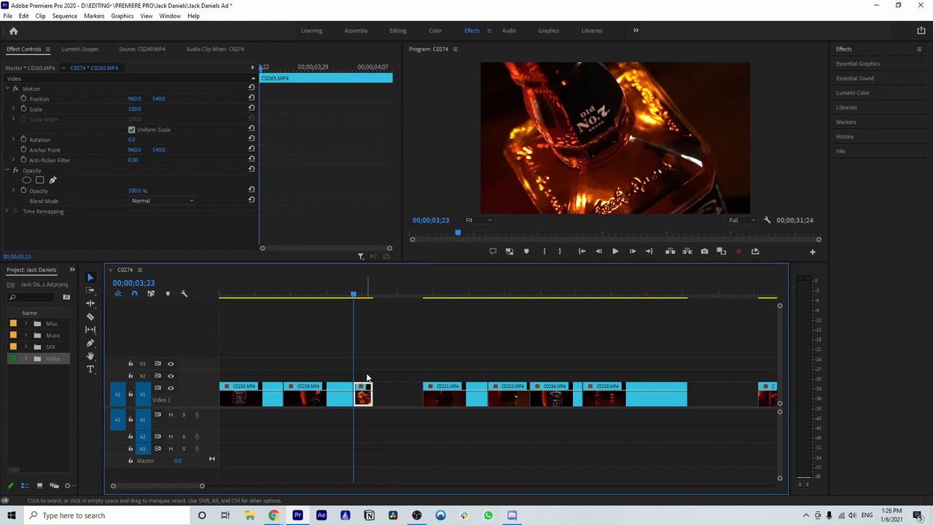
pyautogui.press('Left')
pyautogui.press('Right')
pyautogui.press('Left')
pyautogui.press('Right')
pyautogui.press('Left')
pyautogui.press('Right')
pyautogui.press('Left')
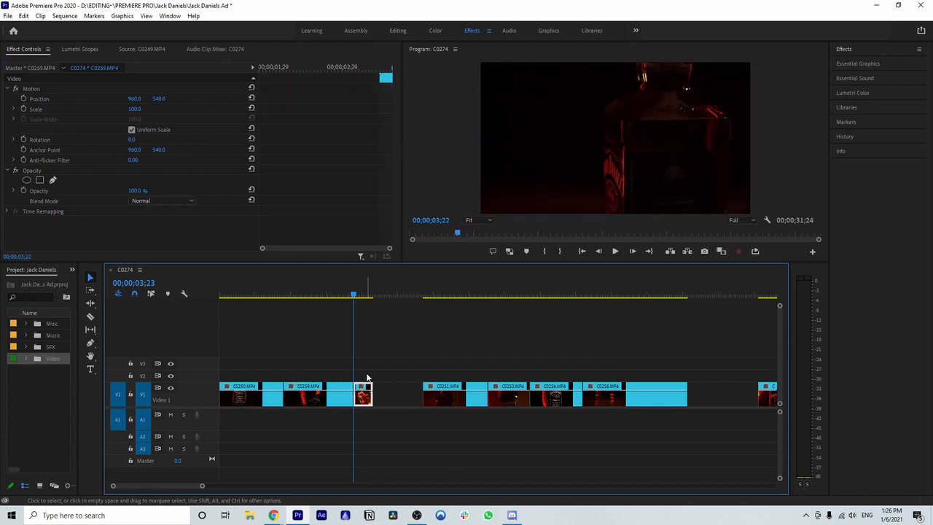
pyautogui.press('Right')
pyautogui.press('Left')
pyautogui.press('Right')
pyautogui.press('Left')
pyautogui.press('Right')
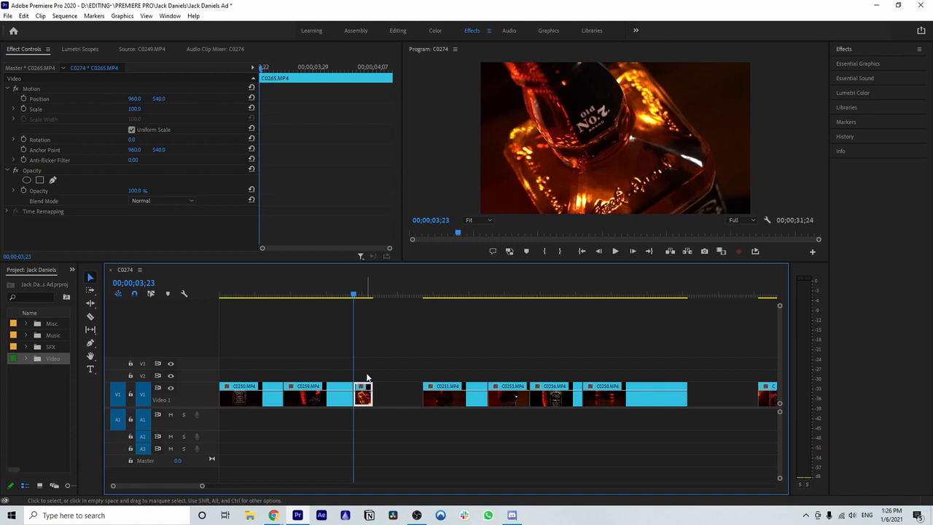
# Step: Play from C0259.MP4 and through the clips from C0251.MP4 to C0258.MP4 to examine alternatives for the third shot
pyautogui.moveTo(202, 486); pyautogui.dragTo(208, 485)
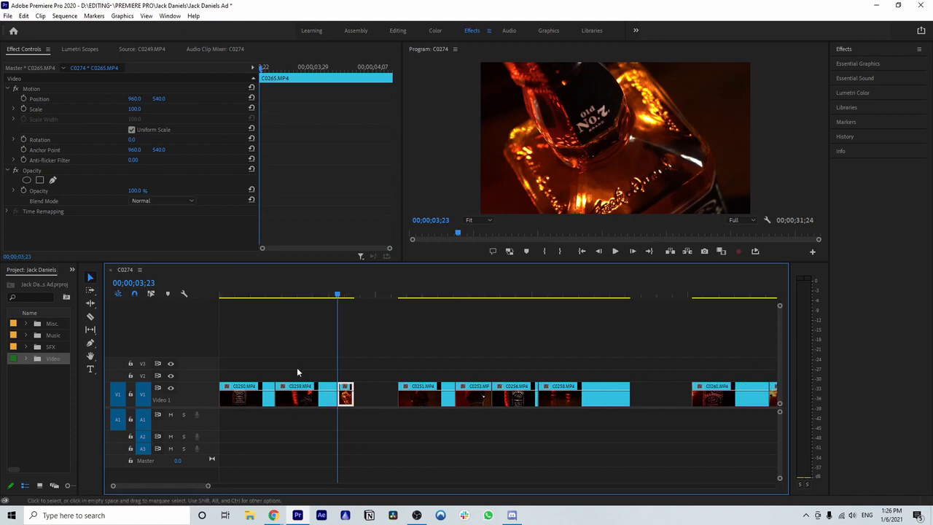
pyautogui.click(267, 297)
pyautogui.press('space')
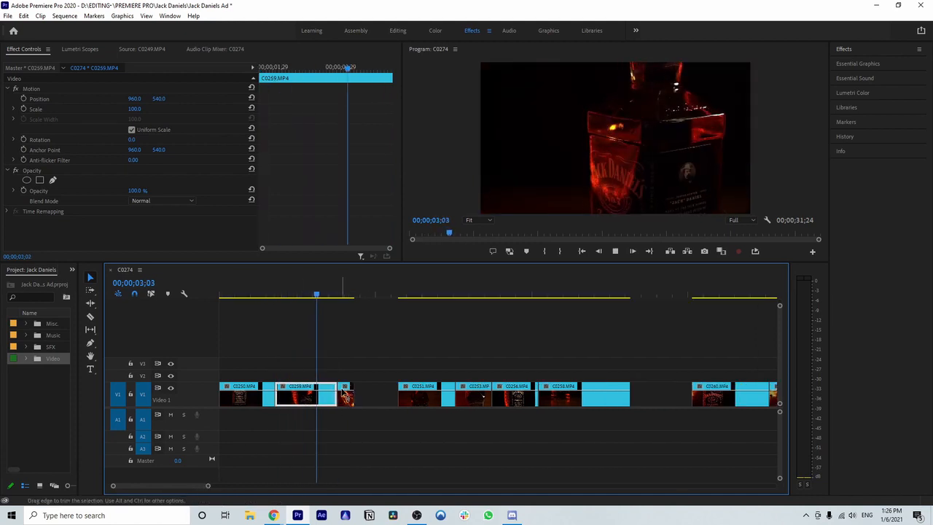
pyautogui.click(401, 297)
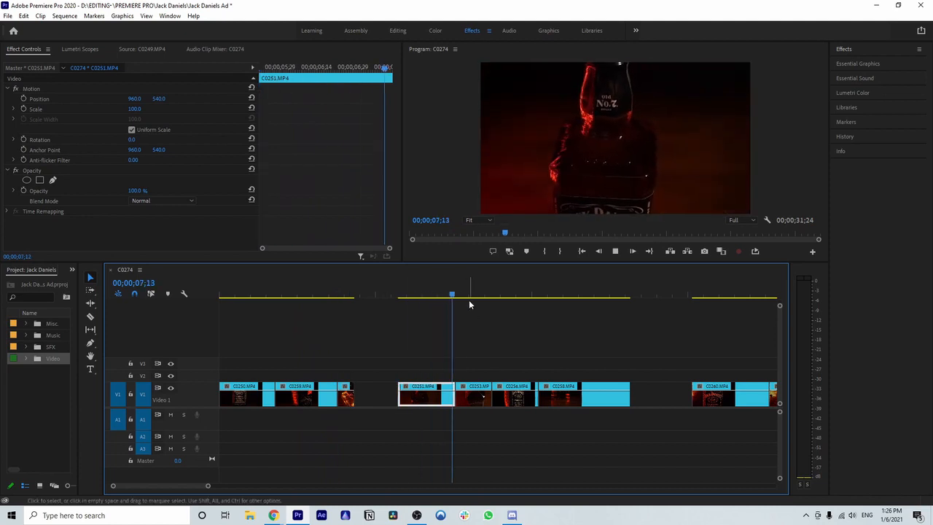
pyautogui.scroll(-1, 519, 358)
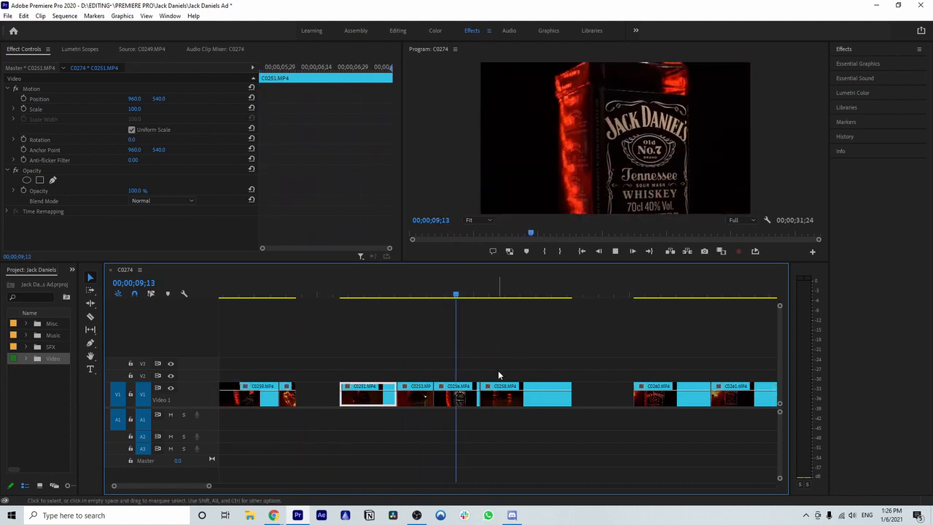
pyautogui.press('space')
pyautogui.scroll(1, 497, 347)
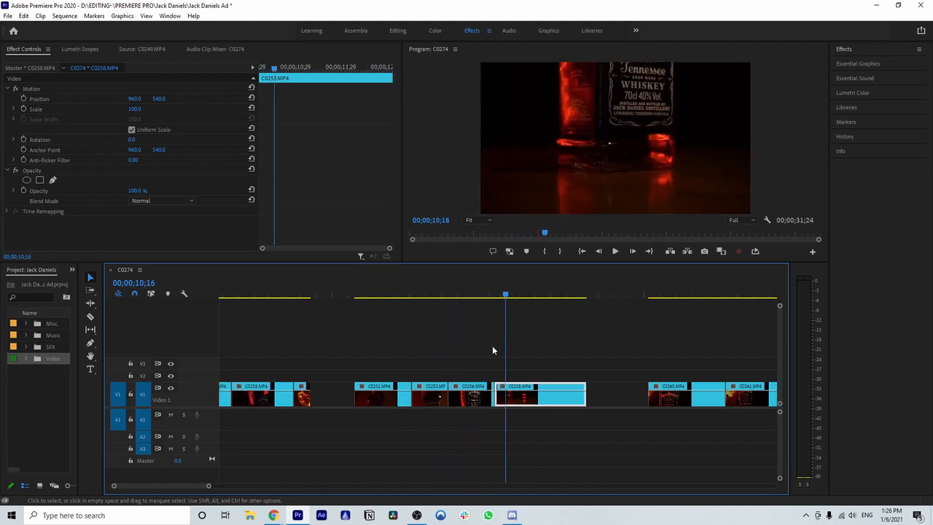
pyautogui.moveTo(505, 295); pyautogui.dragTo(447, 328)
pyautogui.scroll(3, 387, 328)
# Step: Replay the end of C0259.MP4 and move C0265.MP4 away from it into the gap between C0258.MP4 and C0260.MP4
pyautogui.click(285, 298)
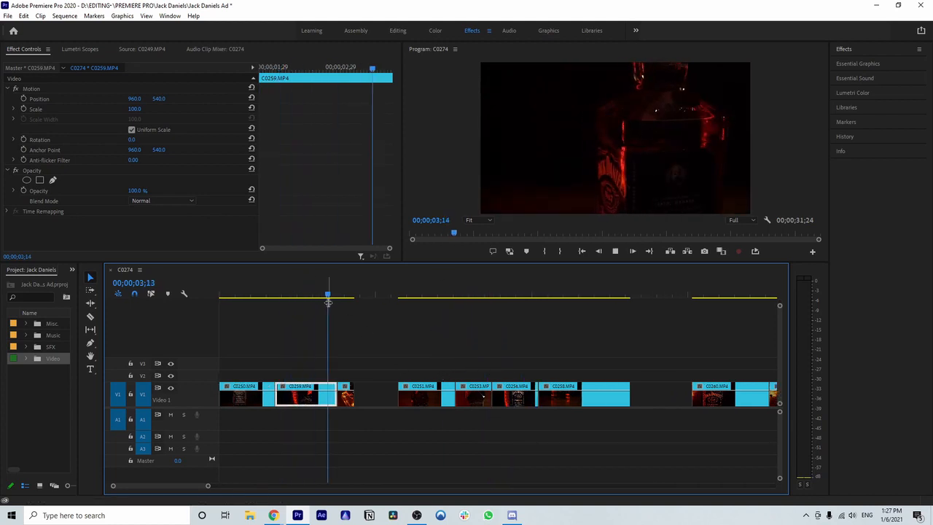
pyautogui.press('space')
pyautogui.click(346, 396)
pyautogui.moveTo(394, 395); pyautogui.dragTo(658, 387)
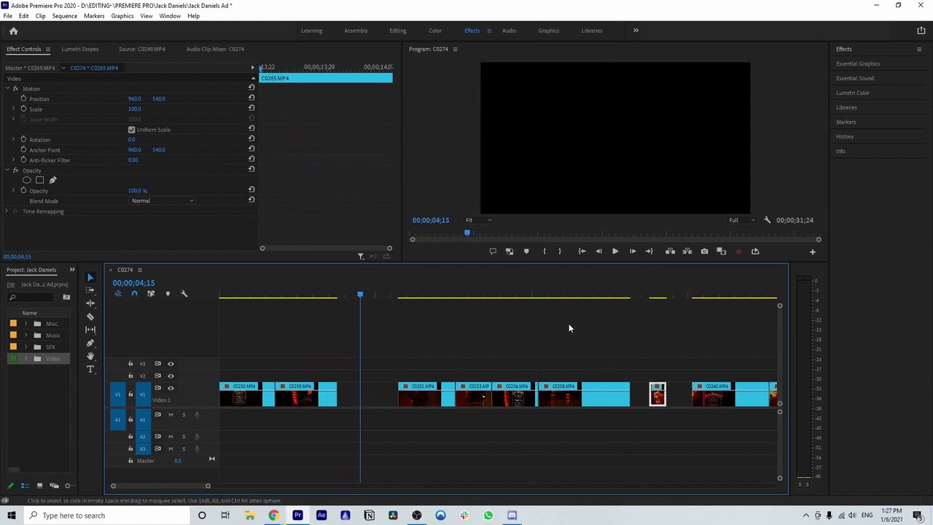
# Step: Move C0256.MP4 with its short trailing piece directly after C0259.MP4 and play across the new cut
pyautogui.moveTo(506, 297); pyautogui.dragTo(361, 391)
pyautogui.click(315, 297)
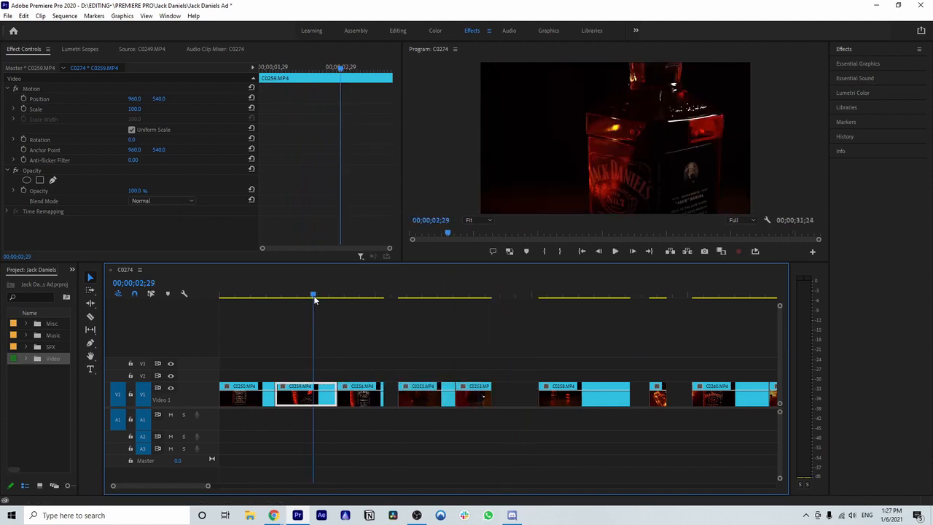
pyautogui.press('space')
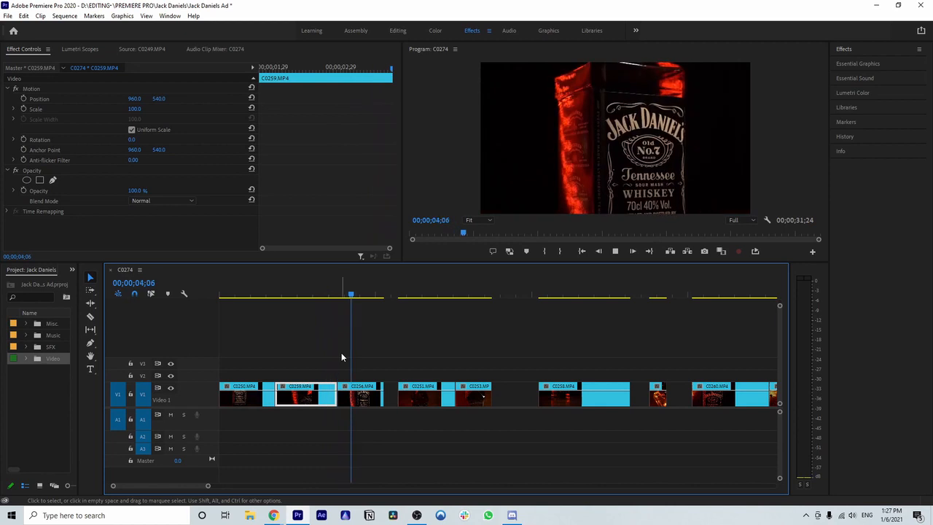
pyautogui.press('space')
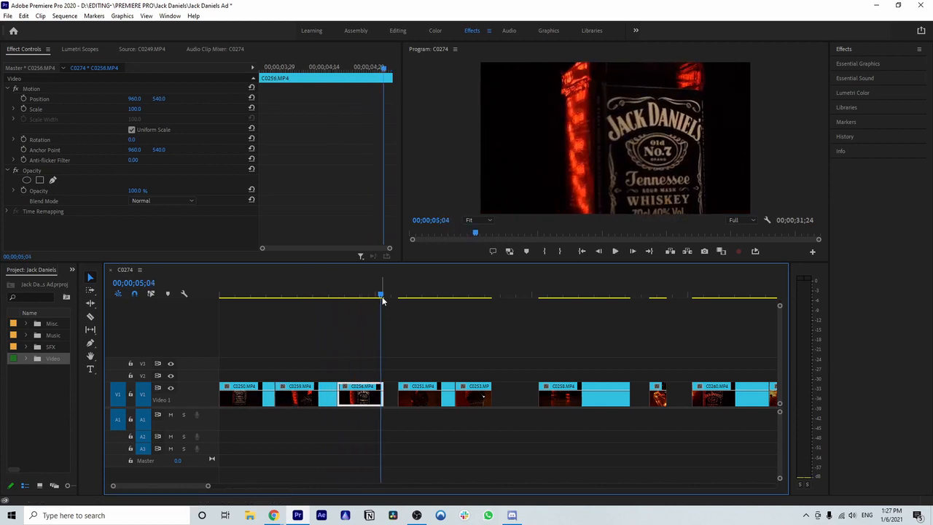
# Step: Replay the passage from C0259.MP4 into C0256.MP4 several times to examine how the bottle's movement carries across the cut
pyautogui.moveTo(380, 297); pyautogui.dragTo(287, 304)
pyautogui.press('space')
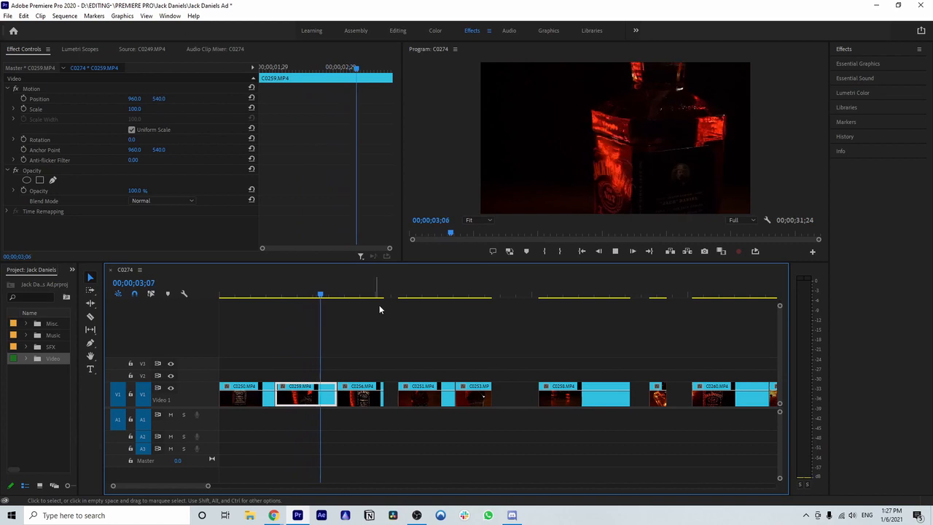
pyautogui.press('space')
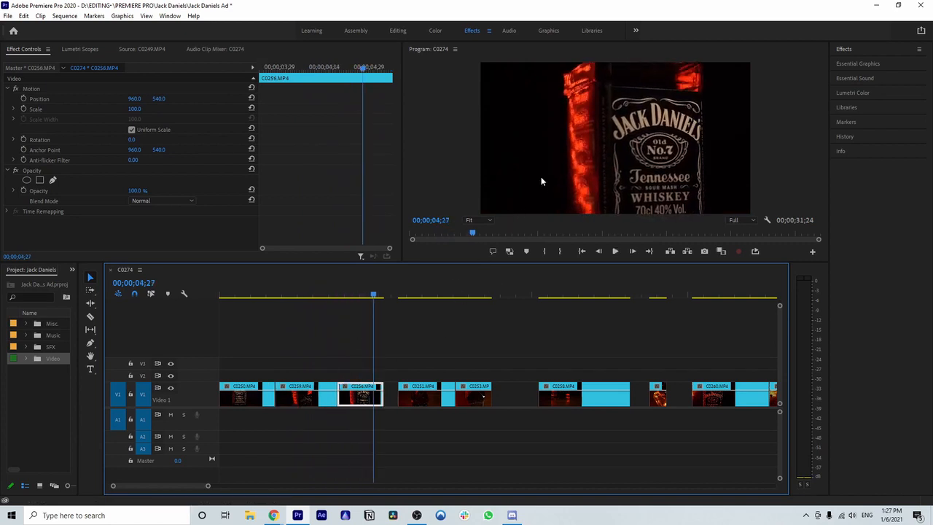
pyautogui.moveTo(373, 295); pyautogui.dragTo(288, 323)
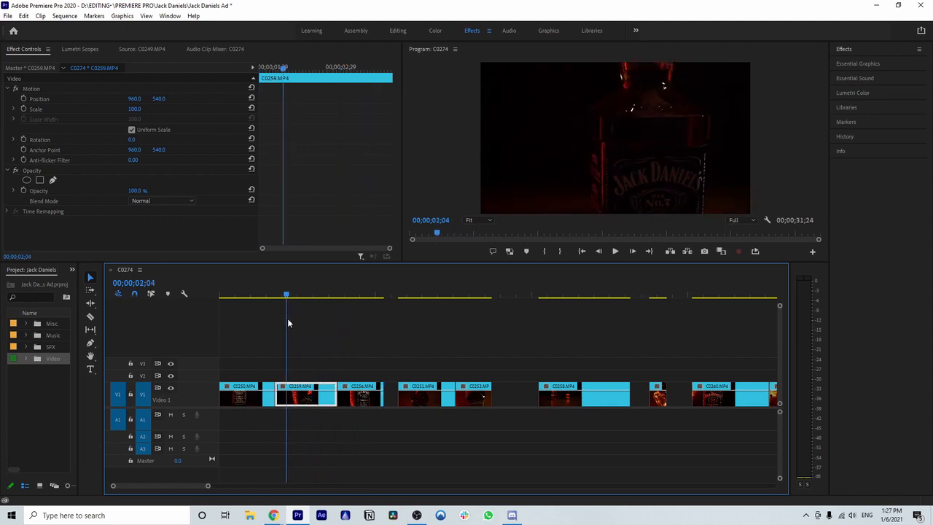
pyautogui.press('space')
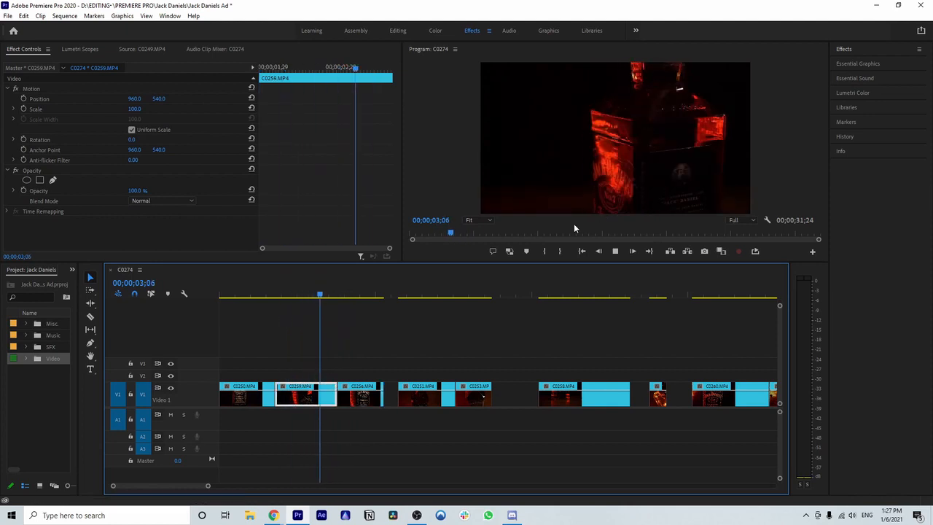
pyautogui.press('space')
pyautogui.moveTo(345, 298); pyautogui.dragTo(282, 328)
pyautogui.press('space')
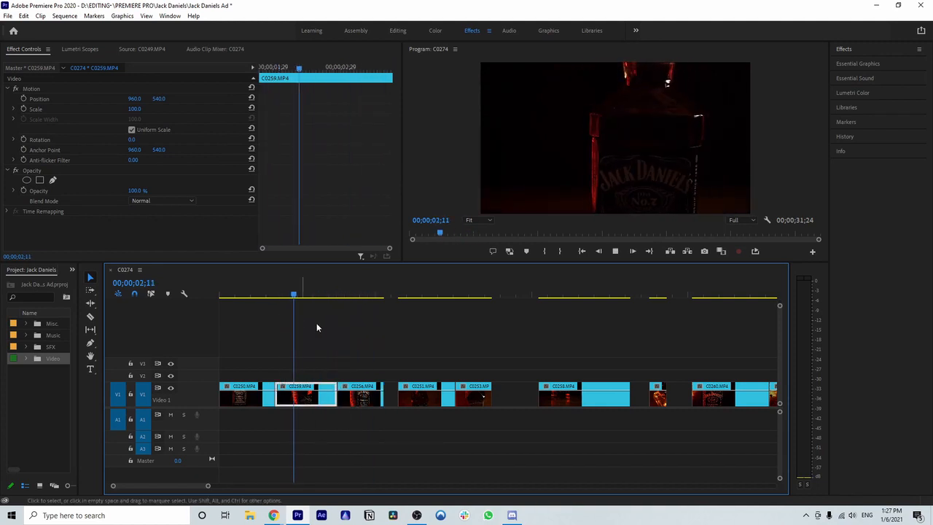
pyautogui.press('space')
pyautogui.moveTo(384, 298); pyautogui.dragTo(329, 303)
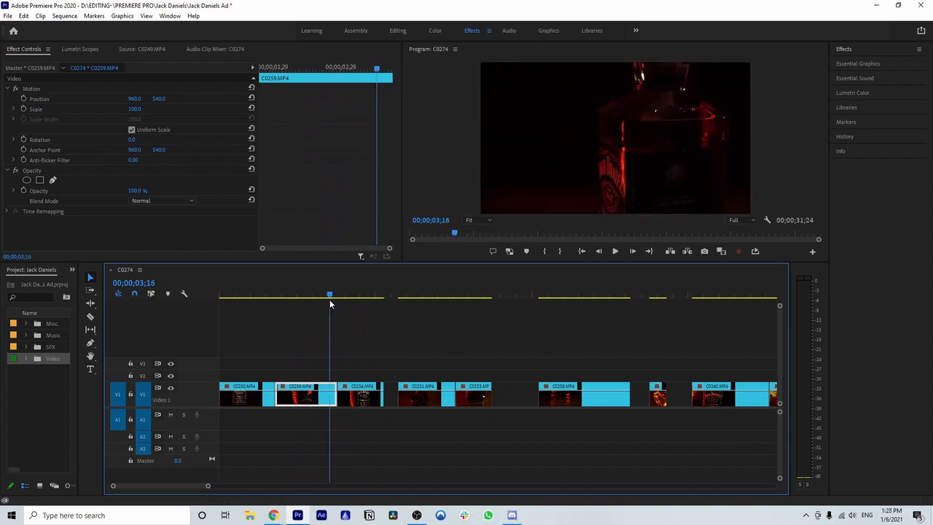
pyautogui.press('space')
pyautogui.press('space')
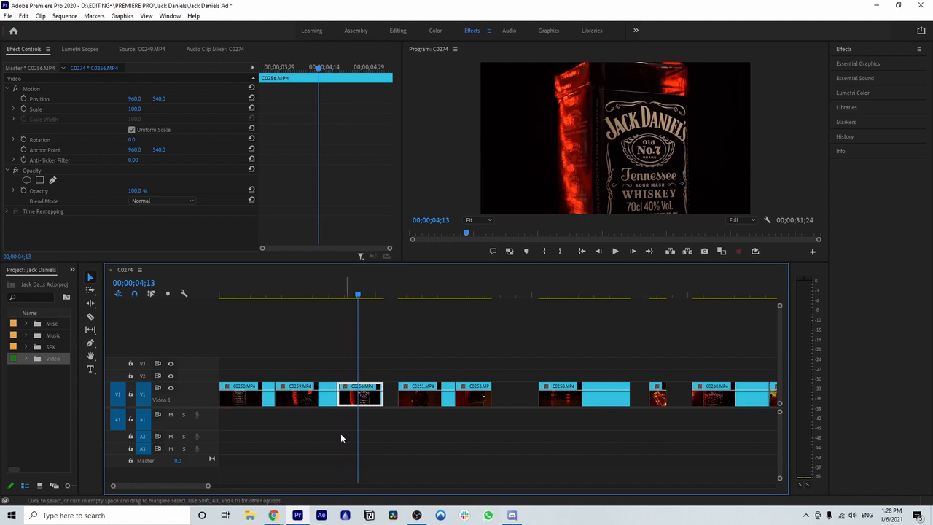
# Step: Move the two clips after the gap up against the start of C0258.MP4 and replay the cut from C0259.MP4 to C0256.MP4
pyautogui.moveTo(413, 363); pyautogui.dragTo(514, 401)
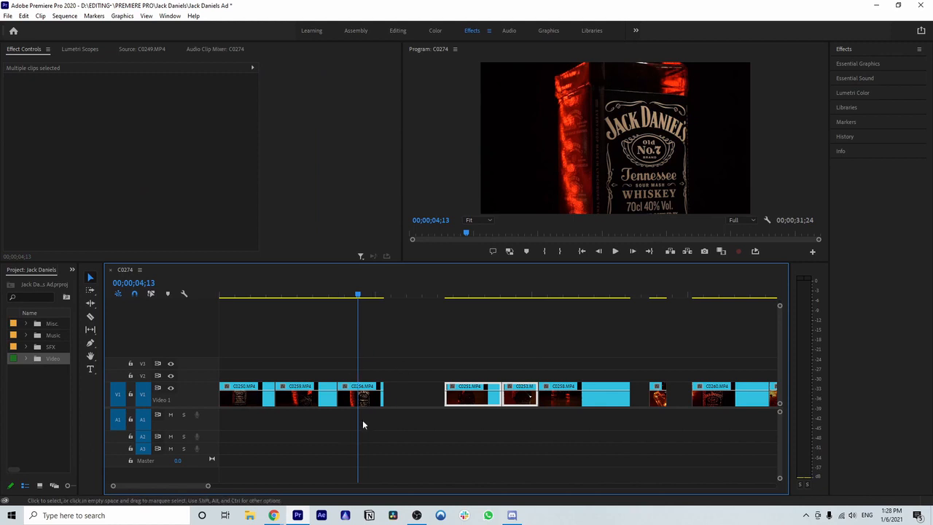
pyautogui.click(299, 395)
pyautogui.click(286, 294)
pyautogui.press('space')
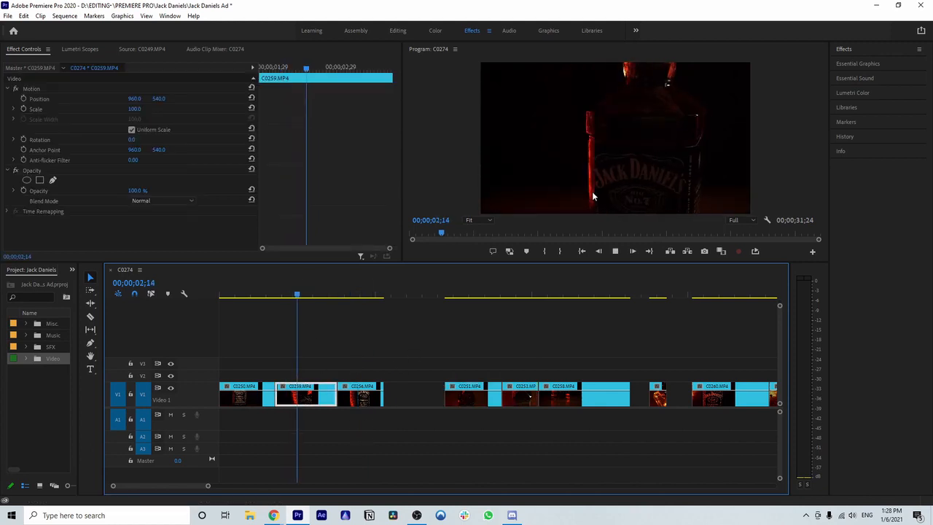
pyautogui.press('space')
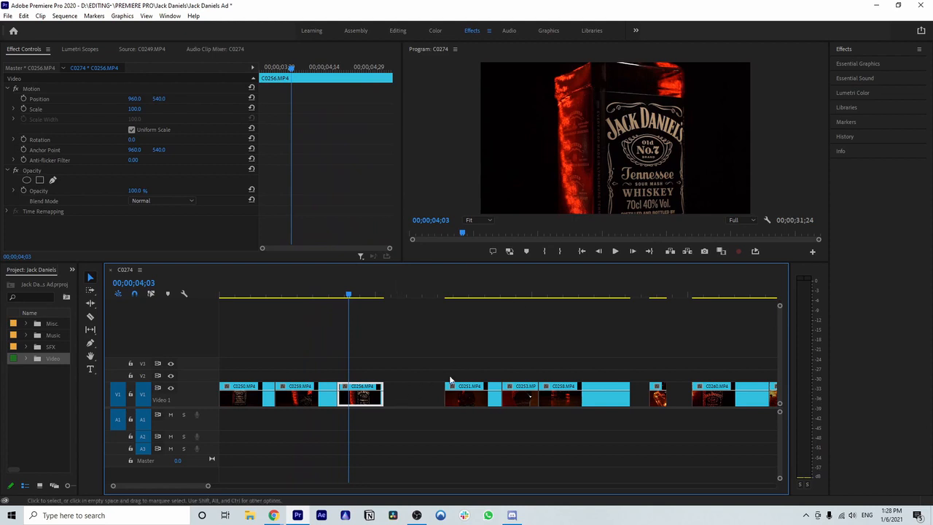
# Step: Scrub C0265.MP4 and play the opening from C0250.MP4 through C0259.MP4 to C0256.MP4 to examine the flow of the three shots
pyautogui.moveTo(209, 486); pyautogui.dragTo(251, 486)
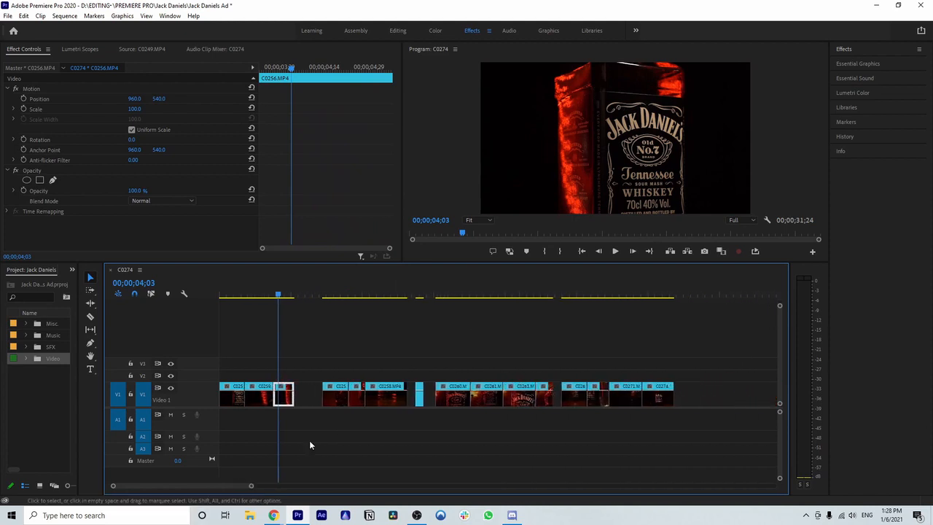
pyautogui.moveTo(456, 297); pyautogui.dragTo(420, 300)
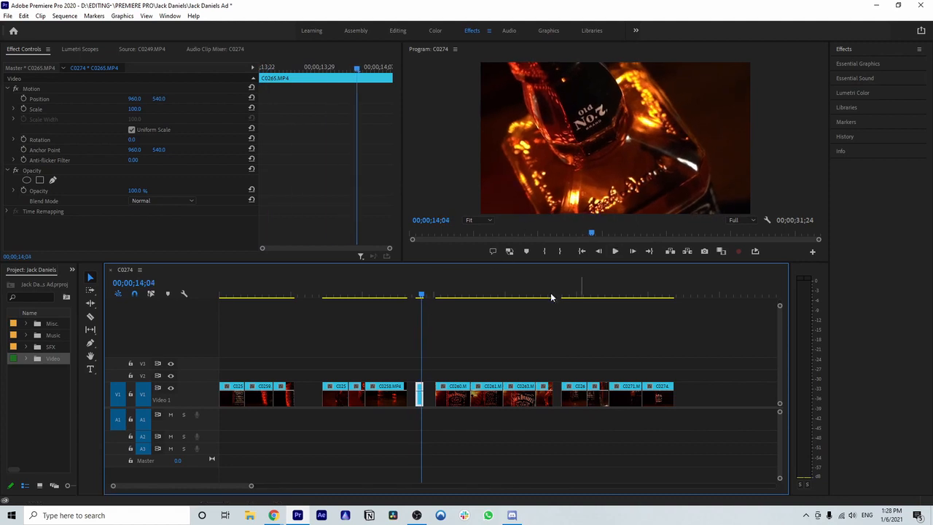
pyautogui.moveTo(252, 487); pyautogui.dragTo(238, 486)
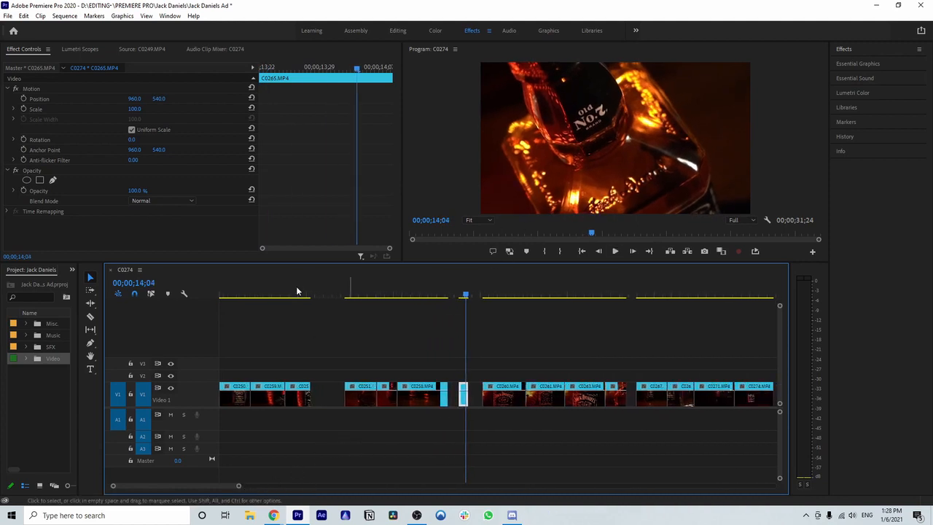
pyautogui.moveTo(299, 295); pyautogui.dragTo(221, 293)
pyautogui.press('space')
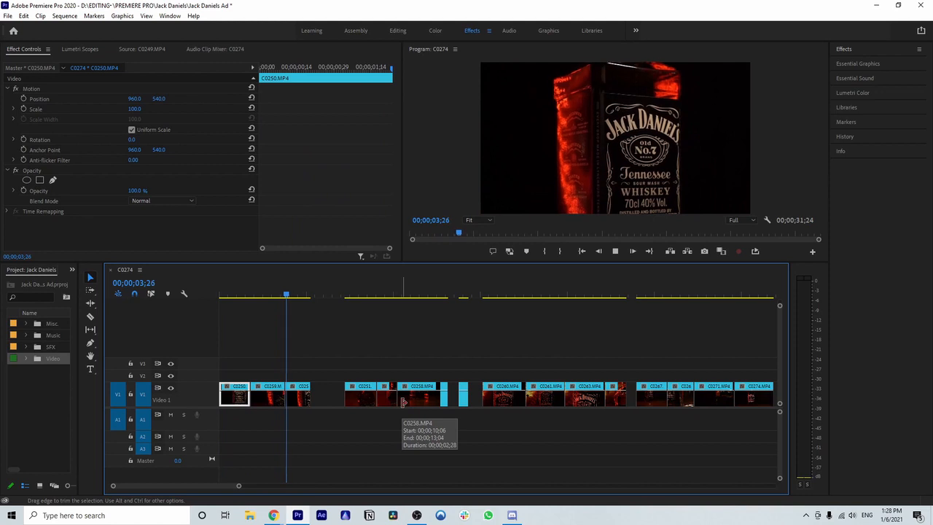
pyautogui.press('space')
pyautogui.click(261, 296)
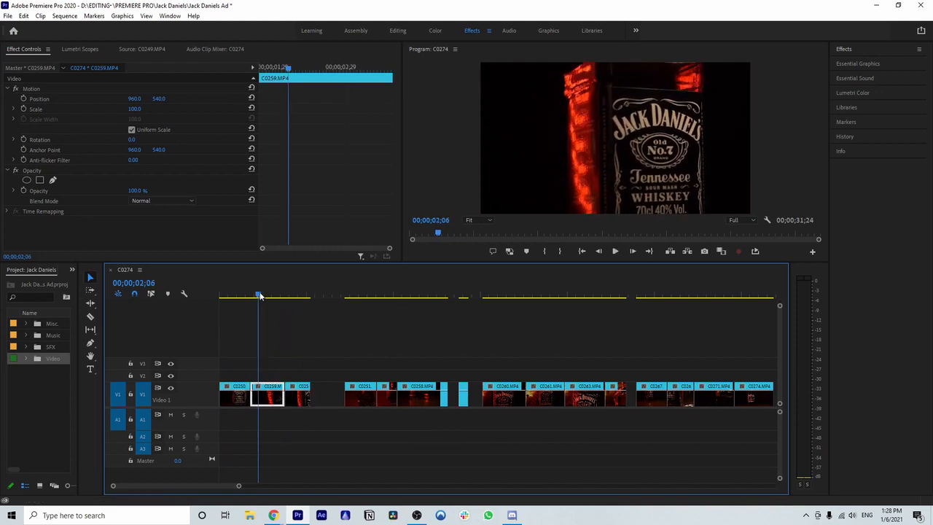
pyautogui.press('space')
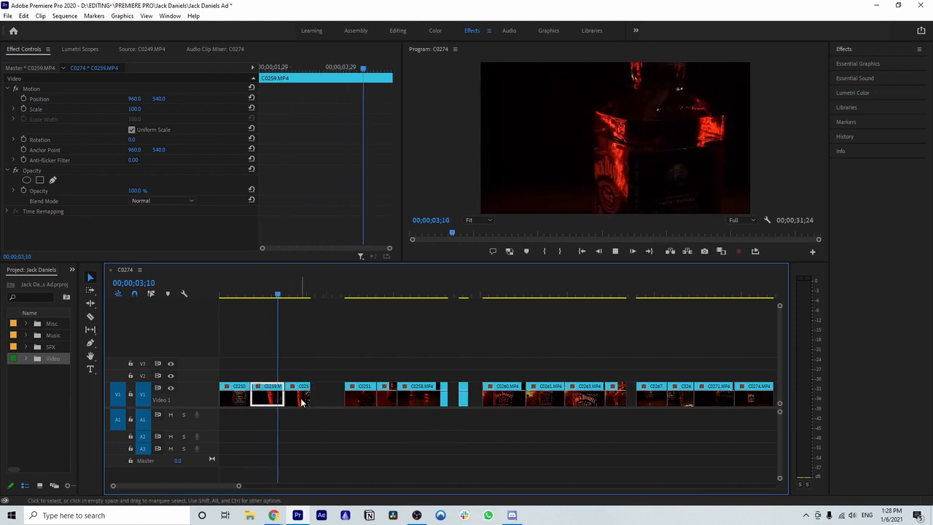
pyautogui.press('space')
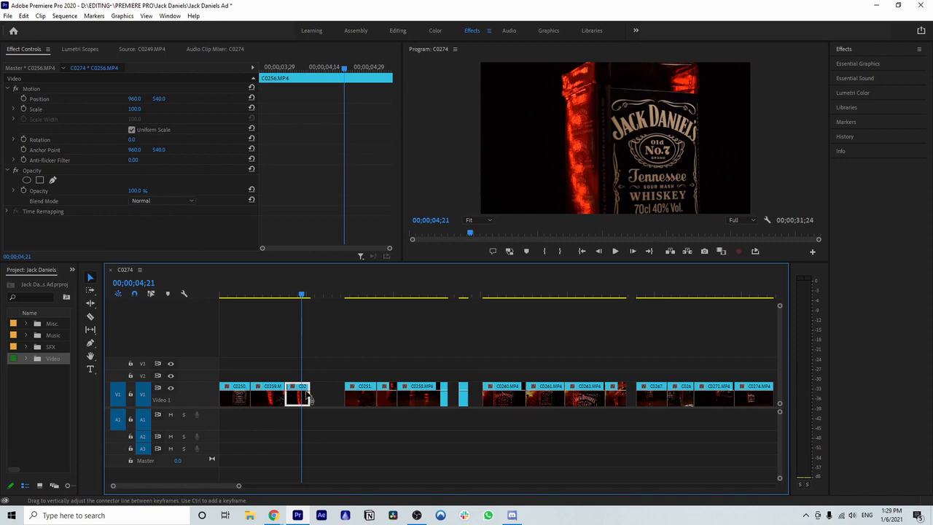
# Step: Reverse the playback of C0256.MP4, keeping its speed at 100%
pyautogui.rightClick(298, 400)
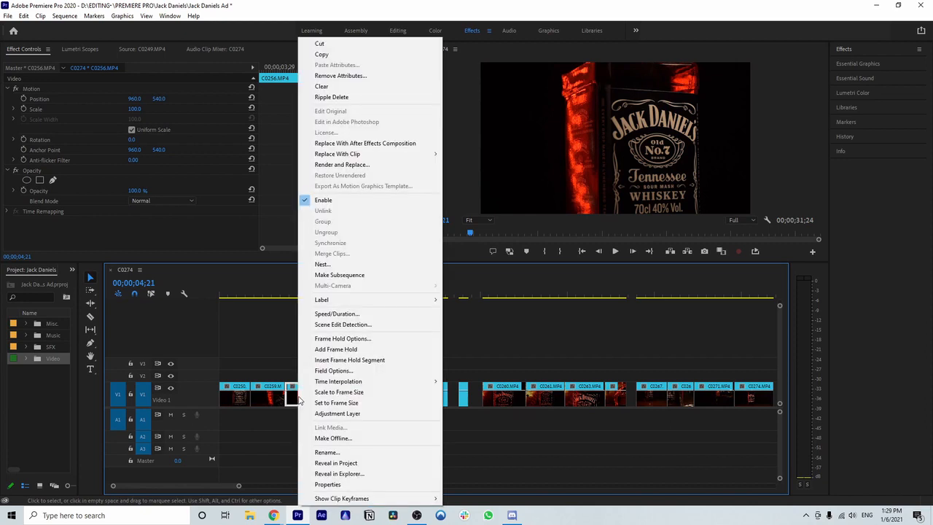
pyautogui.click(346, 315)
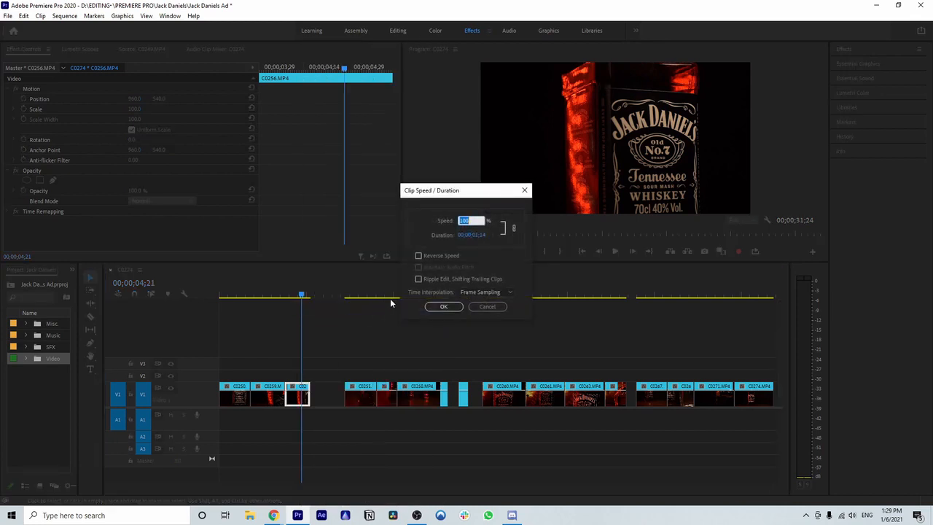
pyautogui.click(419, 255)
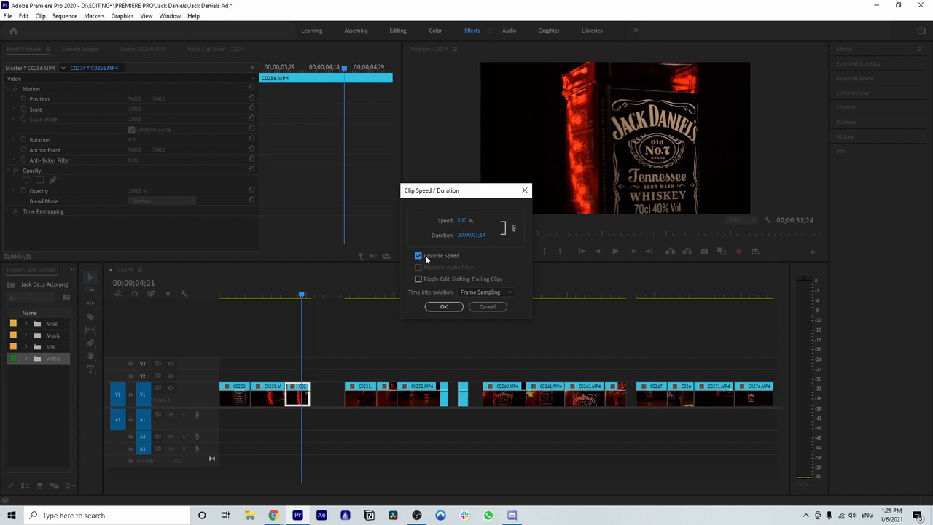
pyautogui.click(443, 307)
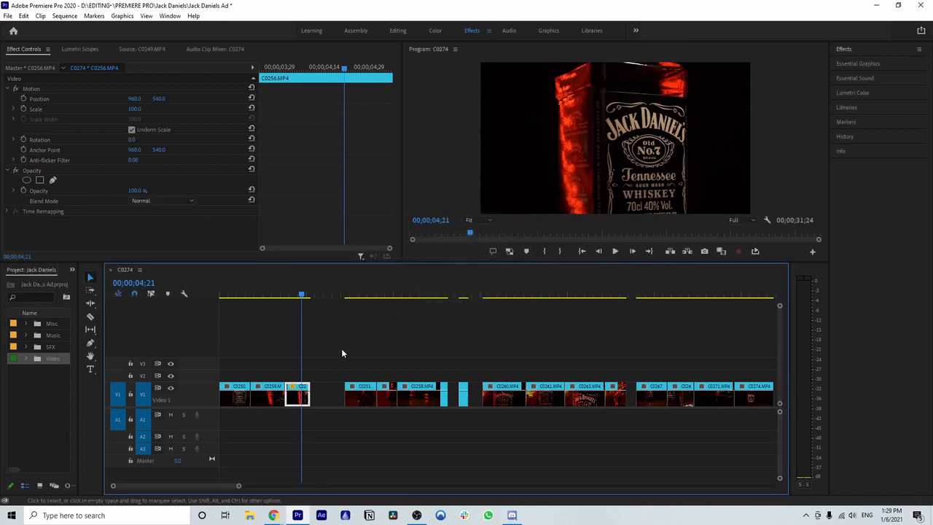
# Step: Play the reversed C0256.MP4 after C0259.MP4 and move it away, placing it directly before the clip that follows the gap
pyautogui.click(259, 298)
pyautogui.press('space')
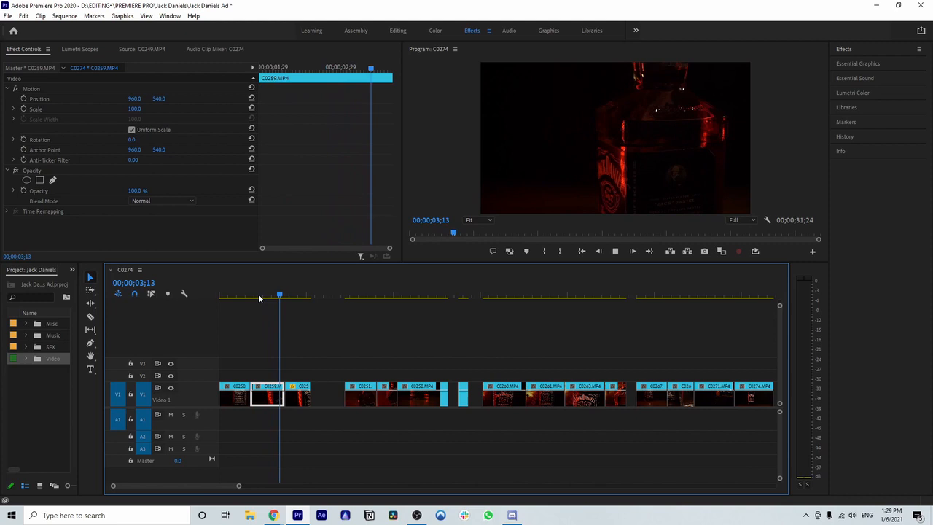
pyautogui.click(259, 296)
pyautogui.click(616, 252)
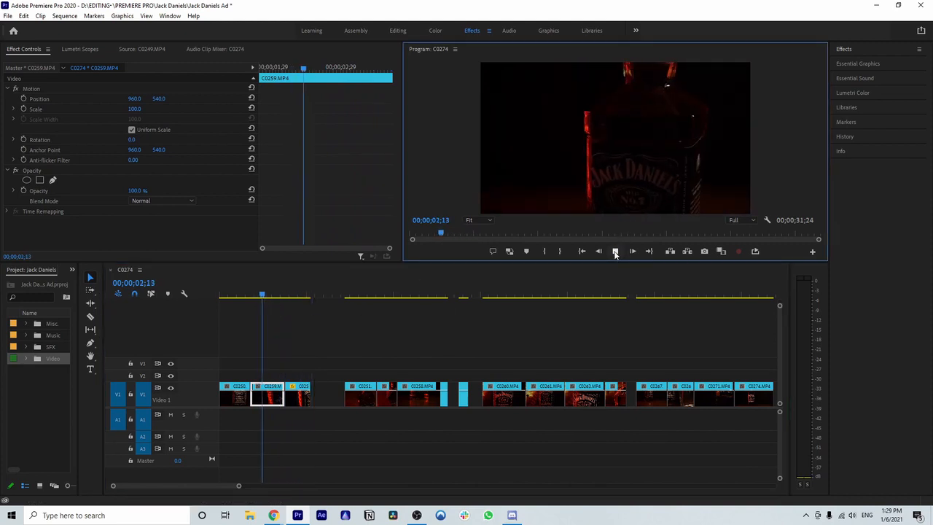
pyautogui.click(616, 251)
pyautogui.click(299, 399)
pyautogui.moveTo(299, 399); pyautogui.dragTo(317, 386)
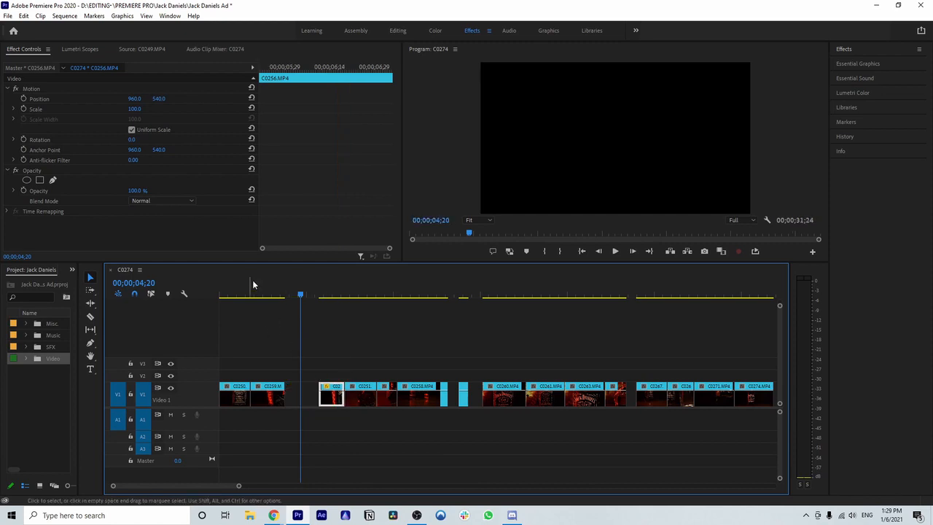
# Step: Play the clip following the reversed C0256.MP4 and replay C0259.MP4 to compare their movement
pyautogui.click(342, 302)
pyautogui.press('space')
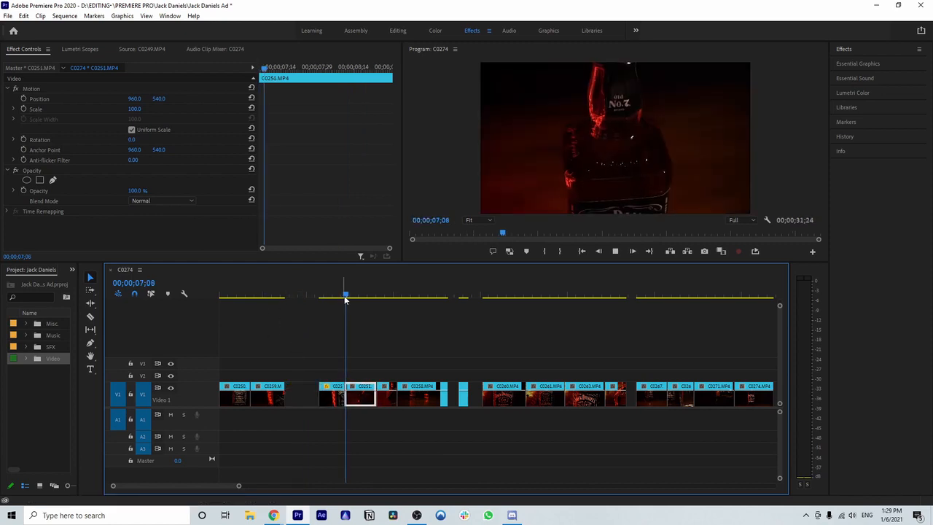
pyautogui.click(250, 297)
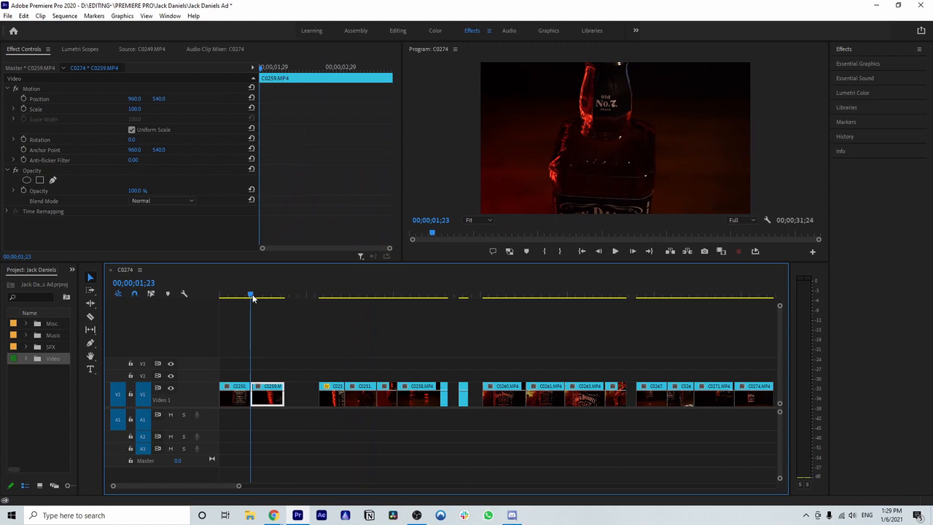
pyautogui.press('space')
# Step: Play from C0260.MP4 into C0263.MP4 and scrub C0259.MP4 again to examine which shot could follow it
pyautogui.click(480, 296)
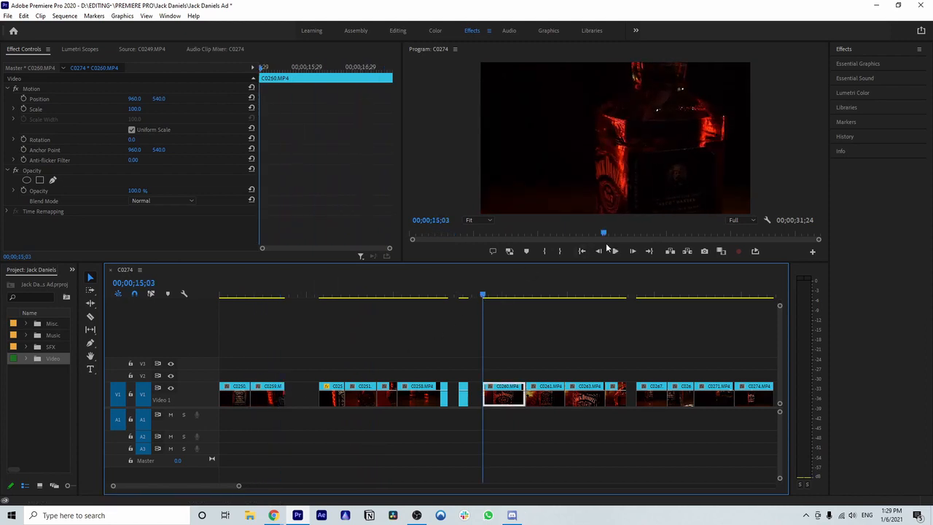
pyautogui.click(615, 252)
pyautogui.scroll(-5, 626, 356)
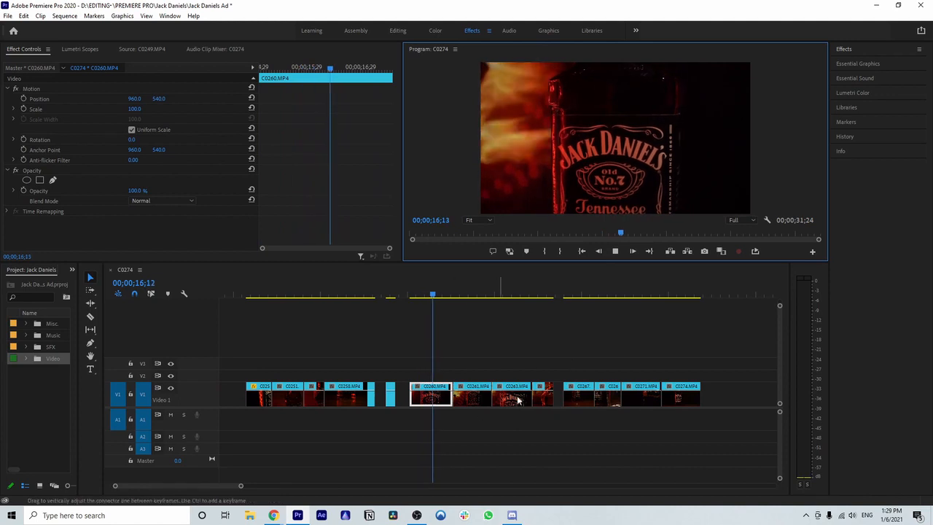
pyautogui.scroll(2, 481, 404)
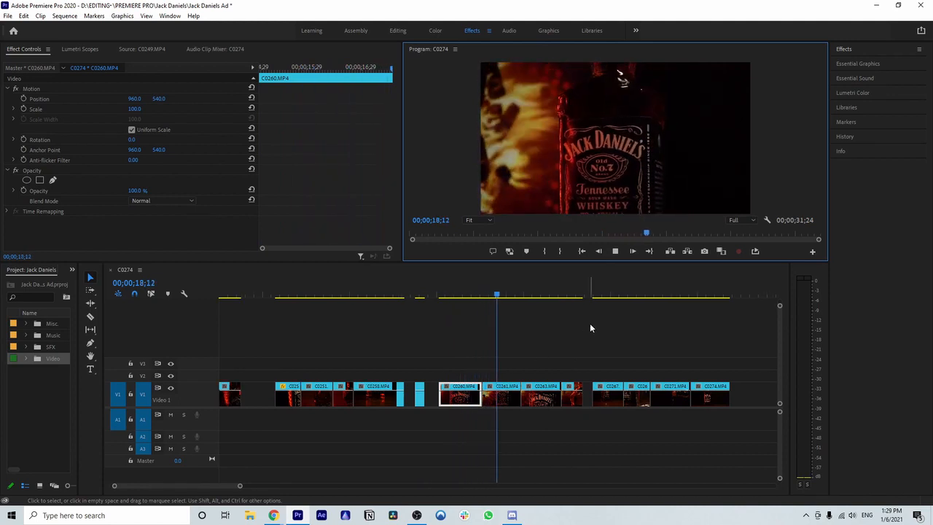
pyautogui.scroll(2, 585, 339)
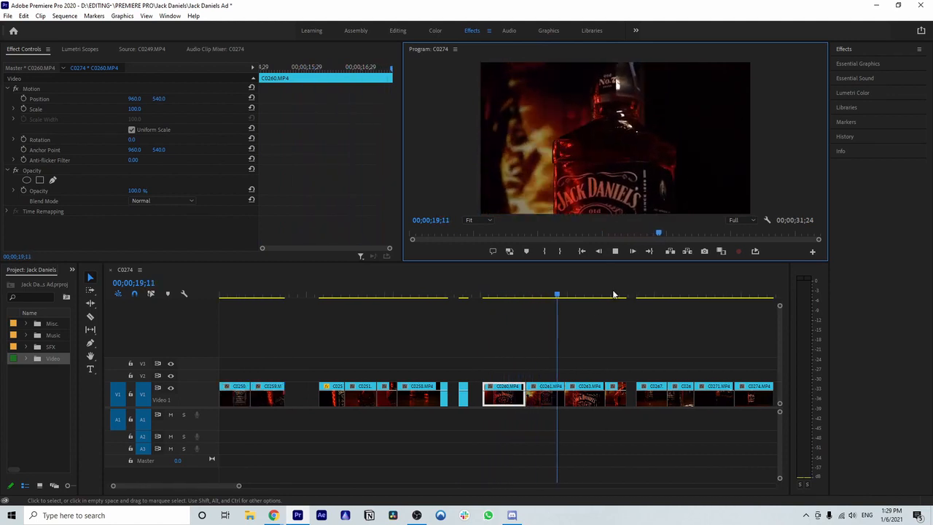
pyautogui.click(615, 252)
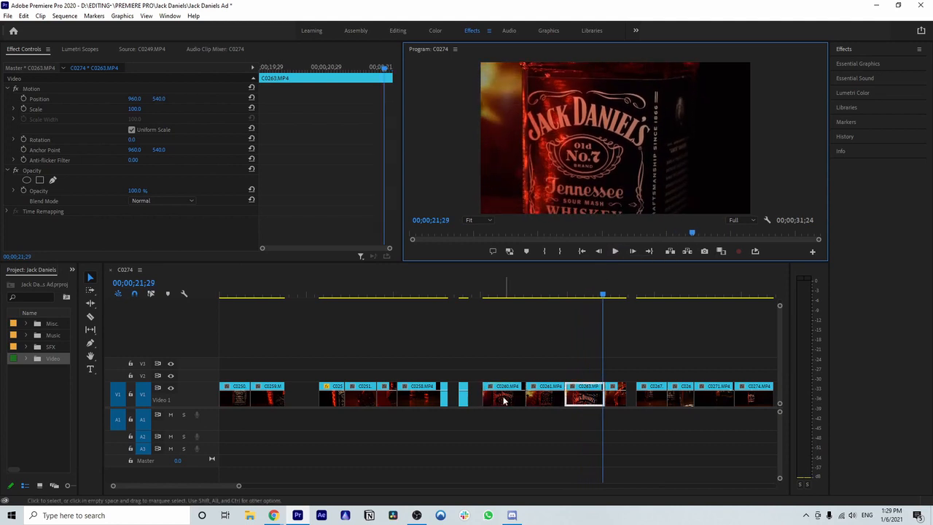
pyautogui.click(255, 296)
pyautogui.moveTo(257, 296); pyautogui.dragTo(282, 299)
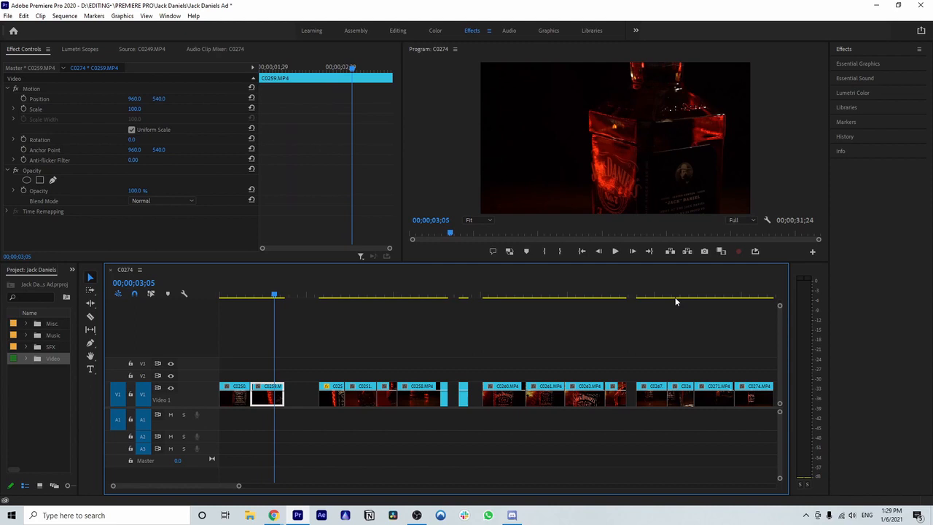
# Step: Play C0263.MP4 and the clip that follows it to examine their movement
pyautogui.click(570, 295)
pyautogui.click(617, 251)
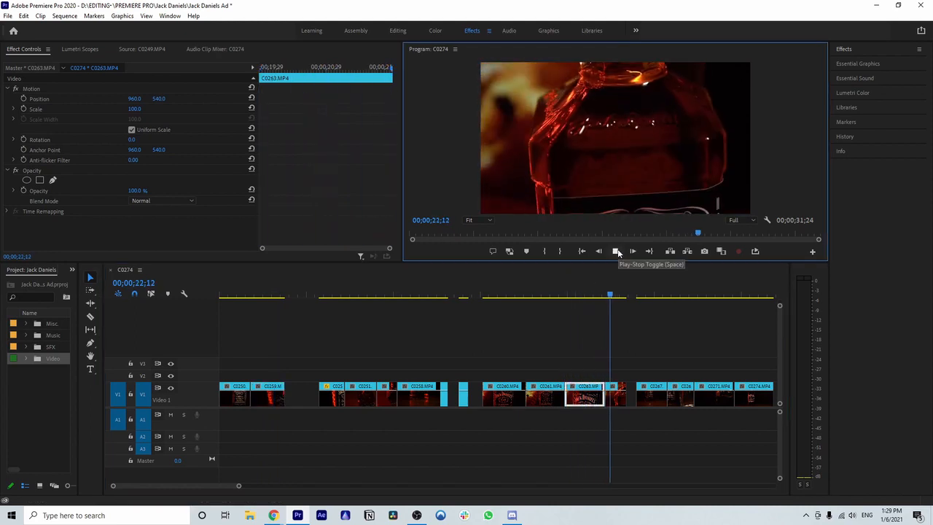
pyautogui.press('space')
# Step: Move C0265.MP4 into the gap directly after C0259.MP4
pyautogui.click(461, 295)
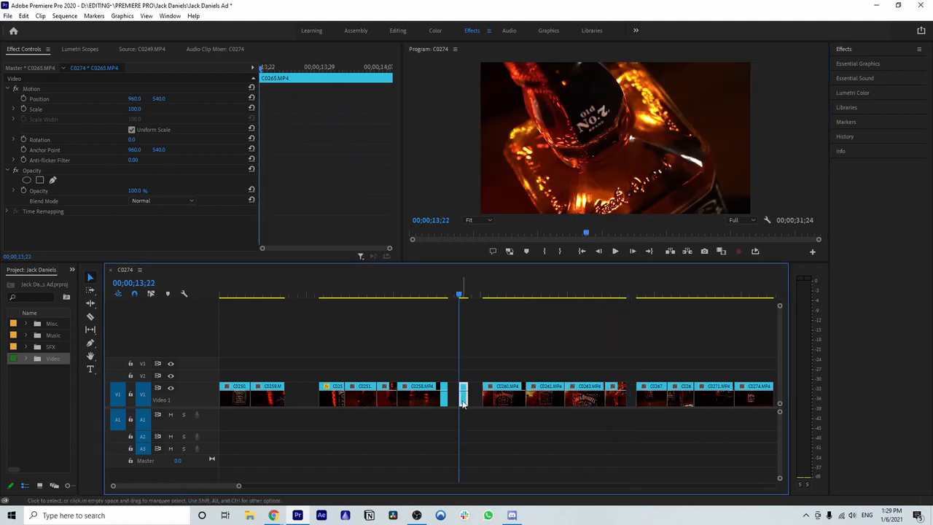
pyautogui.moveTo(440, 405); pyautogui.dragTo(296, 394)
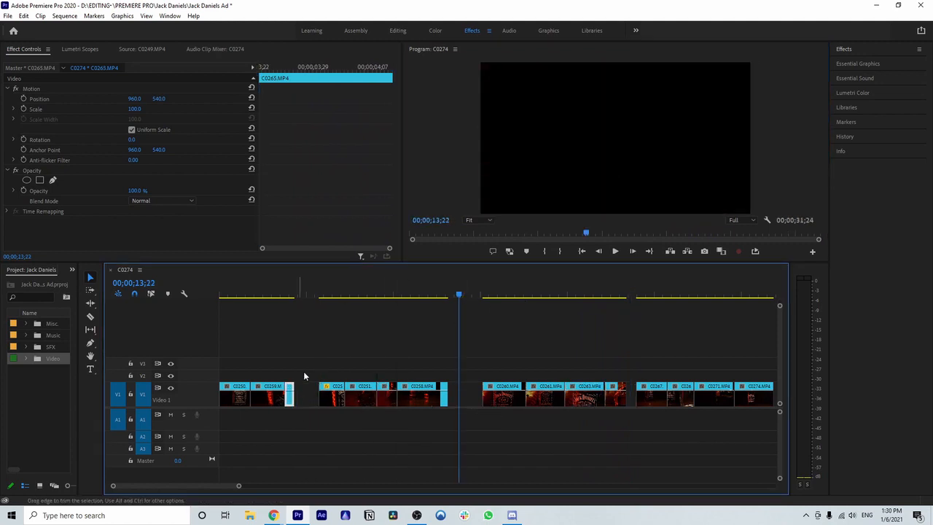
pyautogui.click(294, 299)
# Step: Slow C0265.MP4 to 50% speed with Optical Flow time interpolation
pyautogui.moveTo(238, 486); pyautogui.dragTo(197, 486)
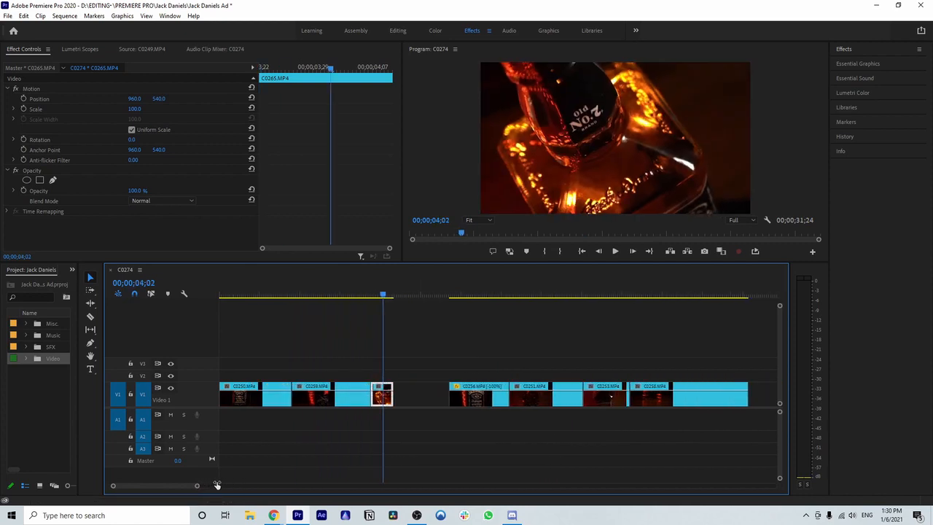
pyautogui.rightClick(383, 399)
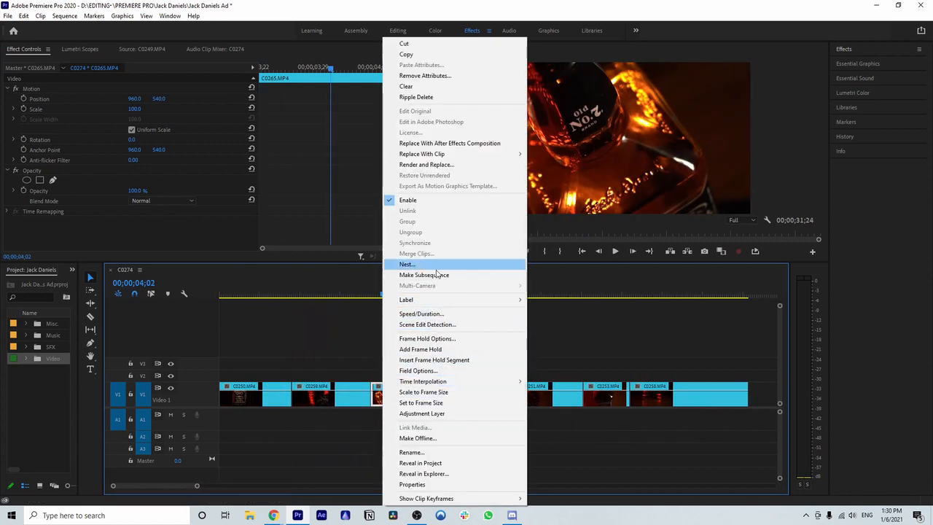
pyautogui.click(423, 313)
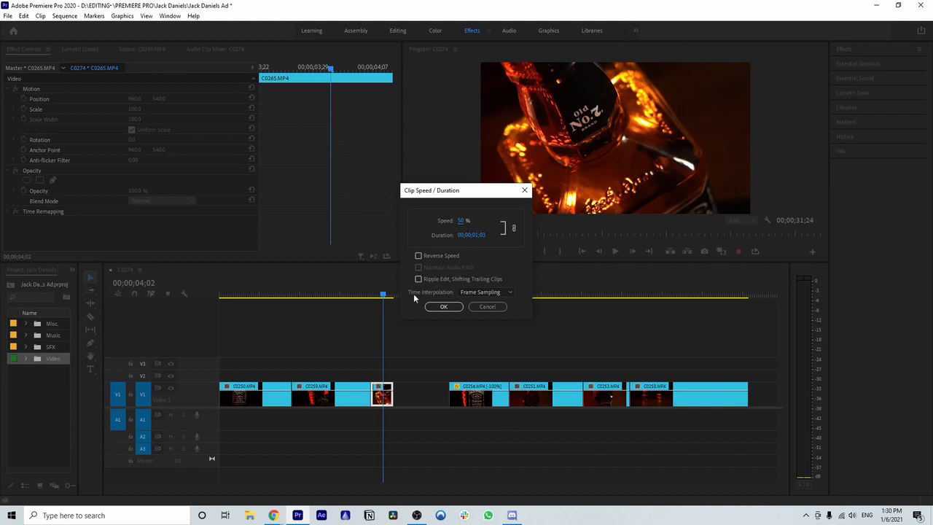
pyautogui.click(501, 292)
pyautogui.click(489, 325)
pyautogui.click(443, 307)
# Step: Play the opening clips repeatedly to check the cut from C0259.MP4 into C0265.MP4 at 50% speed
pyautogui.click(357, 296)
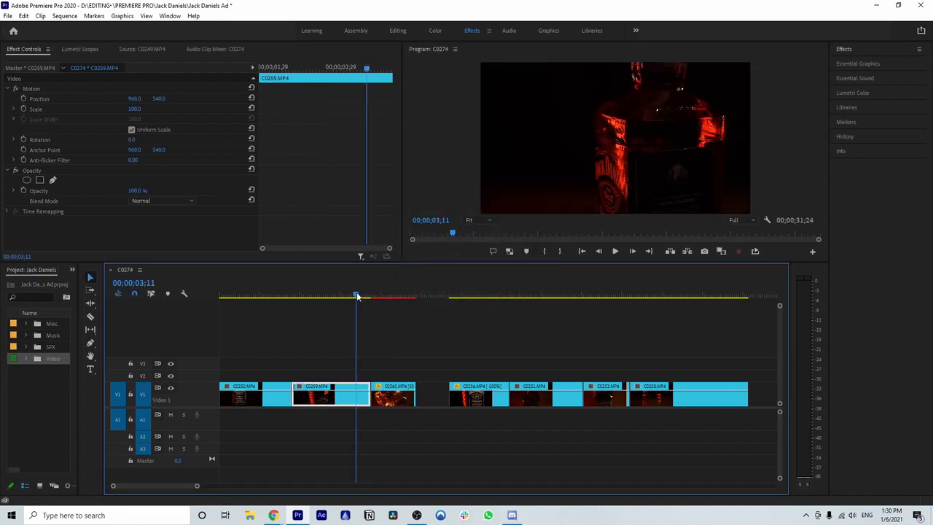
pyautogui.press('space')
pyautogui.click(256, 296)
pyautogui.press('space')
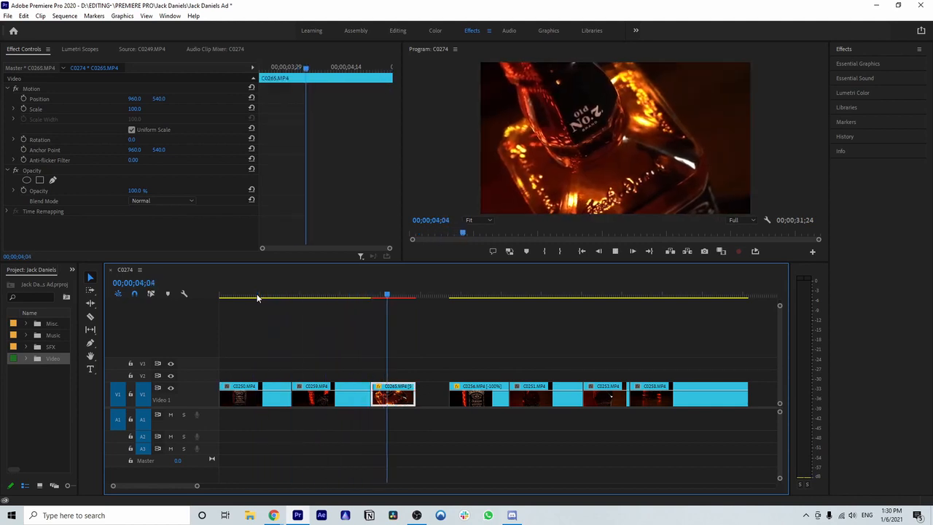
pyautogui.press('space')
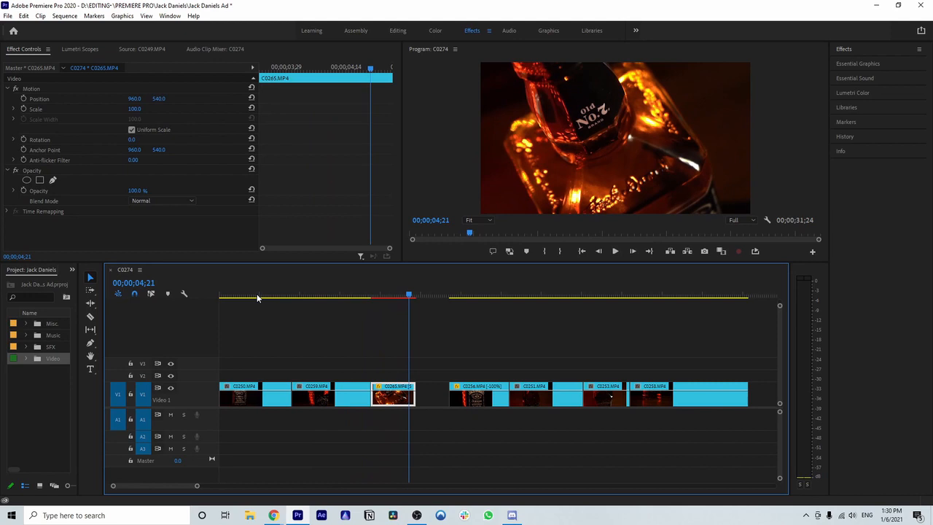
pyautogui.click(306, 295)
pyautogui.press('space')
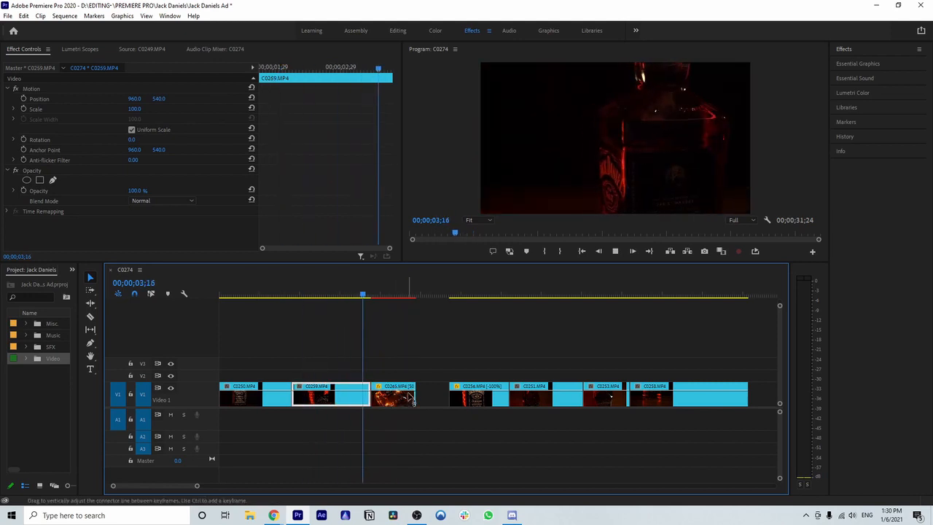
pyautogui.press('space')
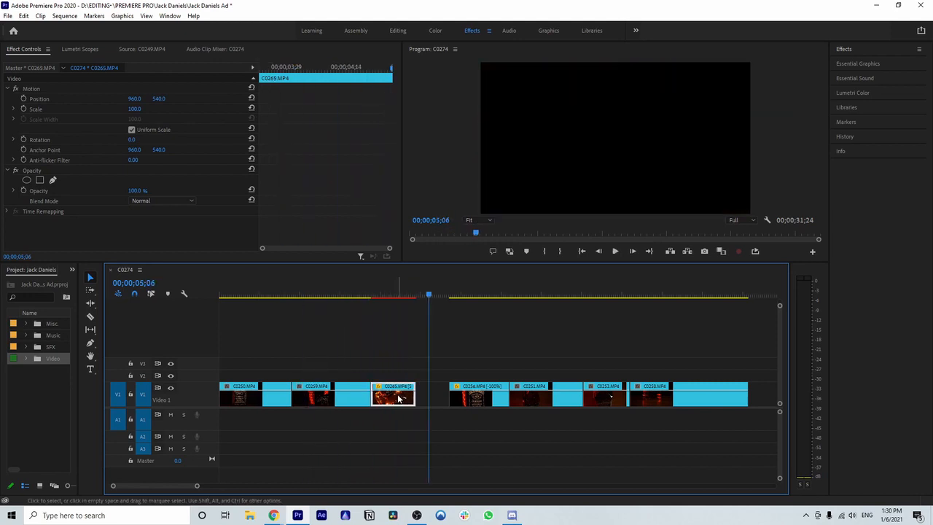
# Step: Set the speed of C0265.MP4 to 30%
pyautogui.rightClick(399, 397)
pyautogui.click(447, 314)
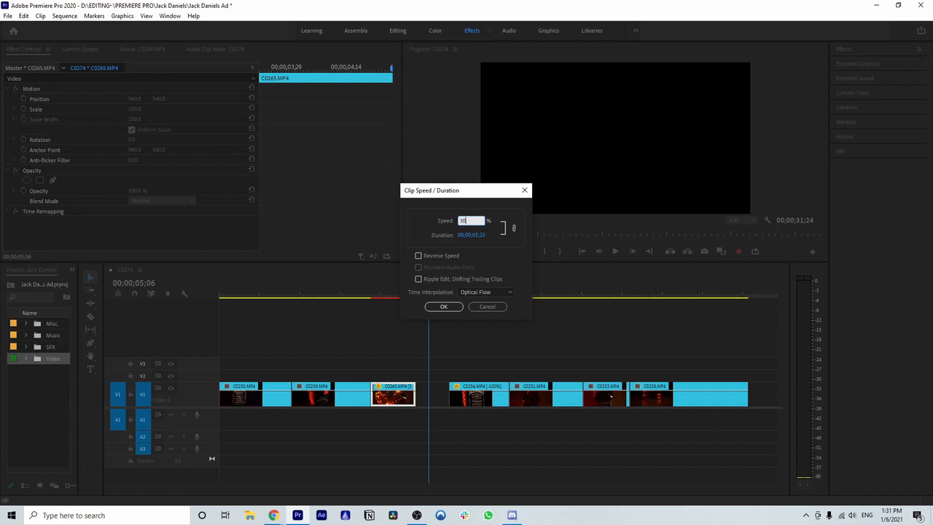
pyautogui.click(453, 307)
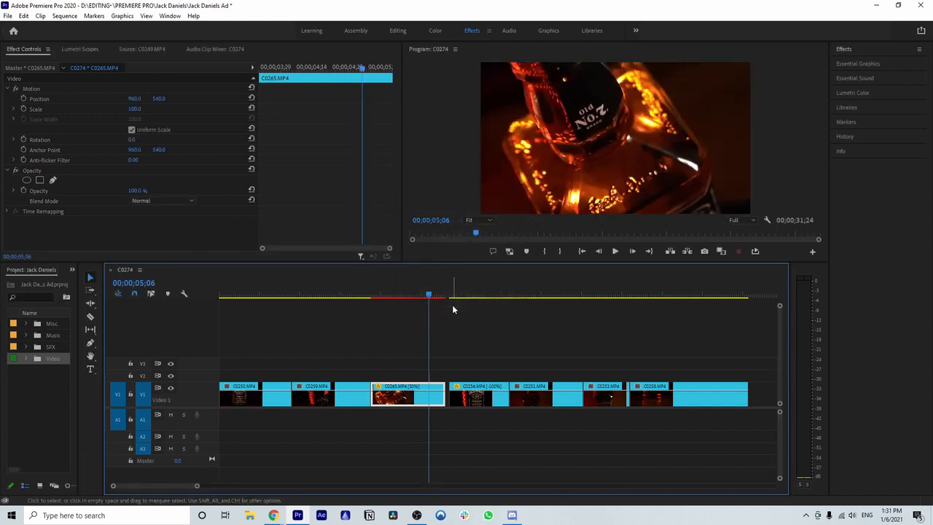
# Step: Play from C0259.MP4 into C0265.MP4 twice to judge the 30% speed
pyautogui.click(338, 296)
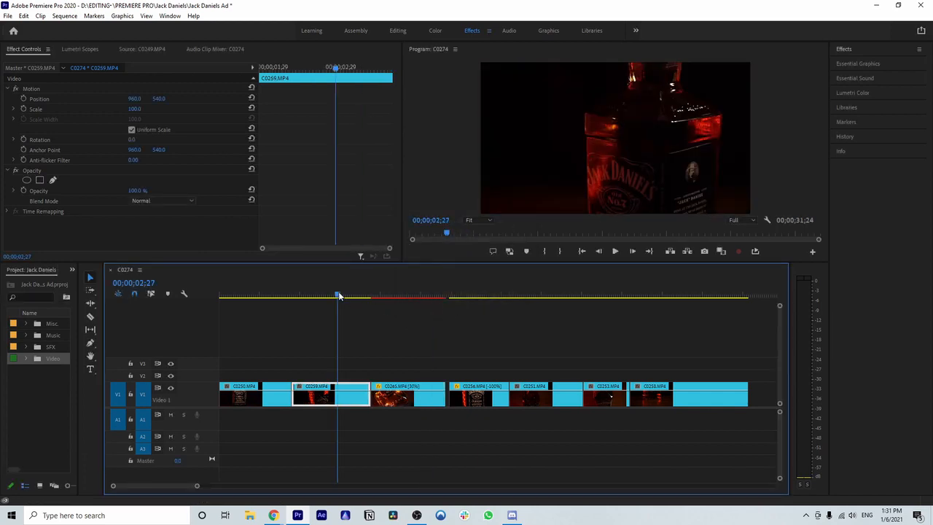
pyautogui.press('space')
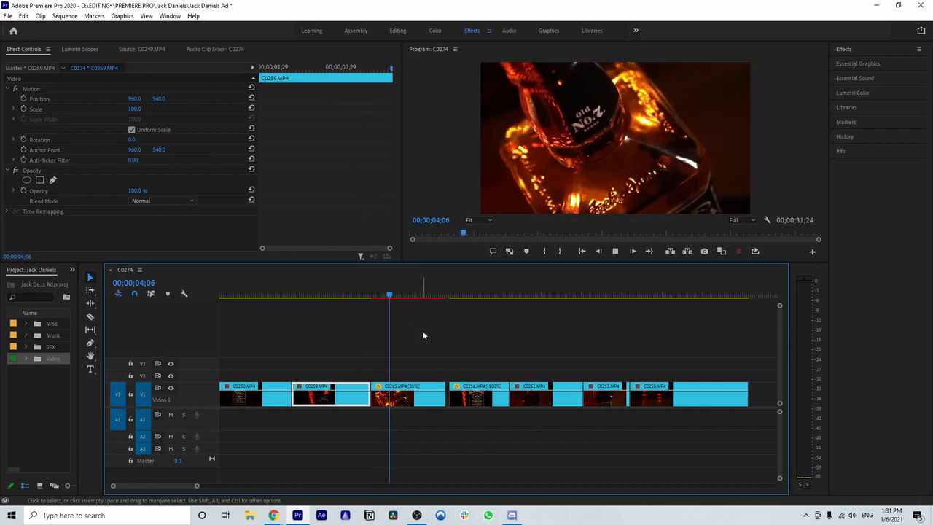
pyautogui.press('space')
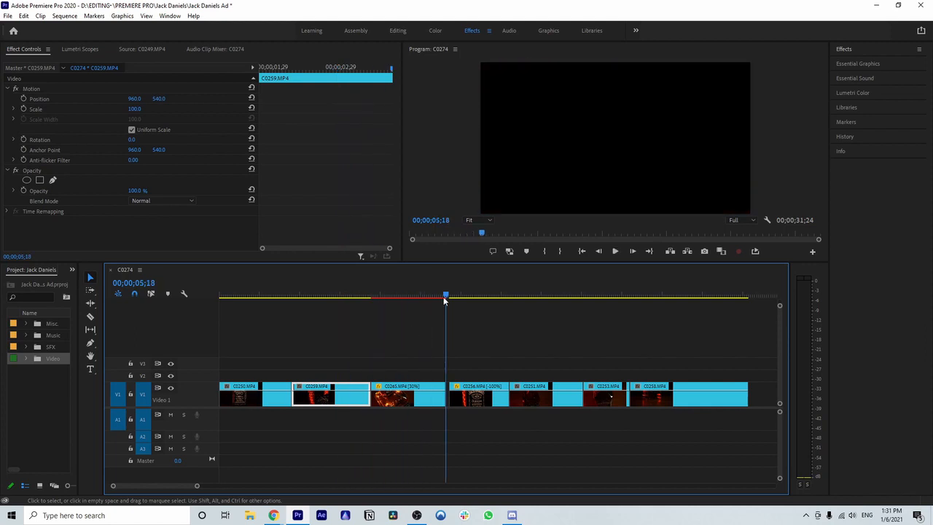
pyautogui.moveTo(445, 294); pyautogui.dragTo(330, 296)
pyautogui.press('space')
pyautogui.press('space')
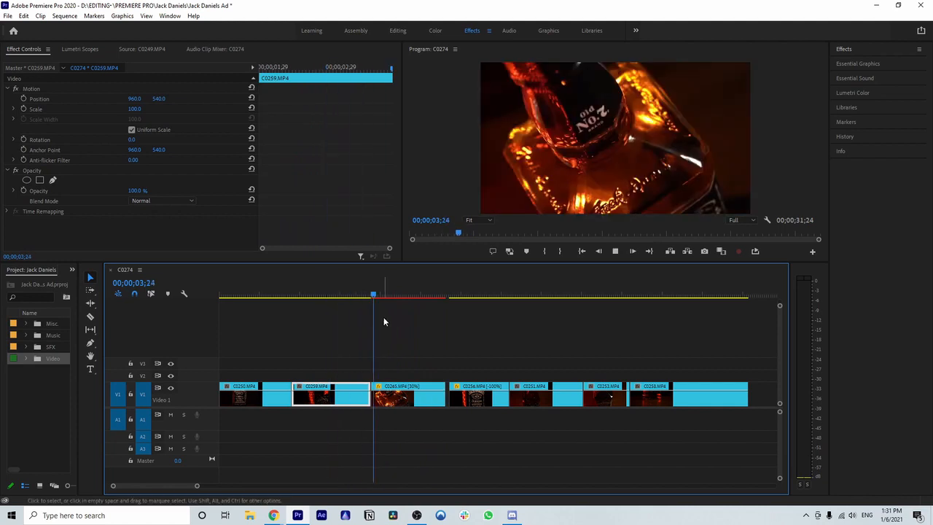
pyautogui.press('space')
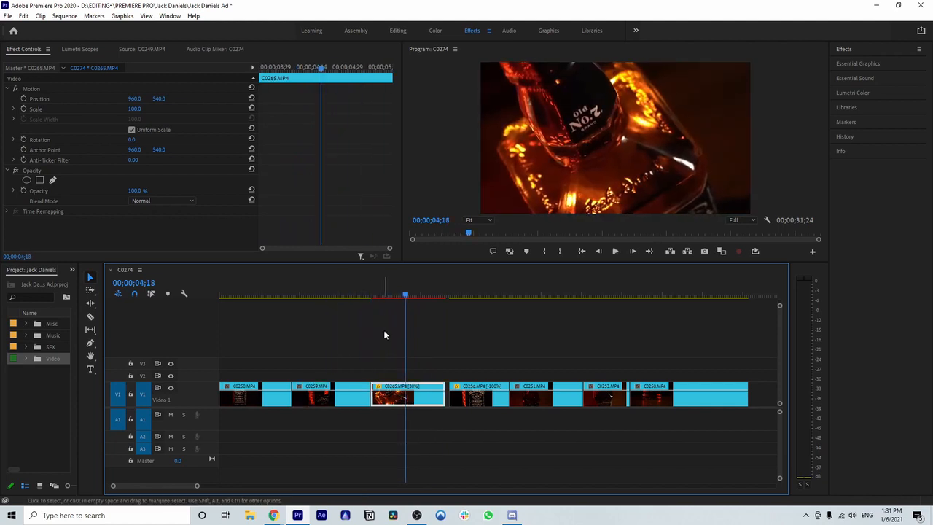
# Step: Set the speed of C0265.MP4 to 45%
pyautogui.rightClick(400, 397)
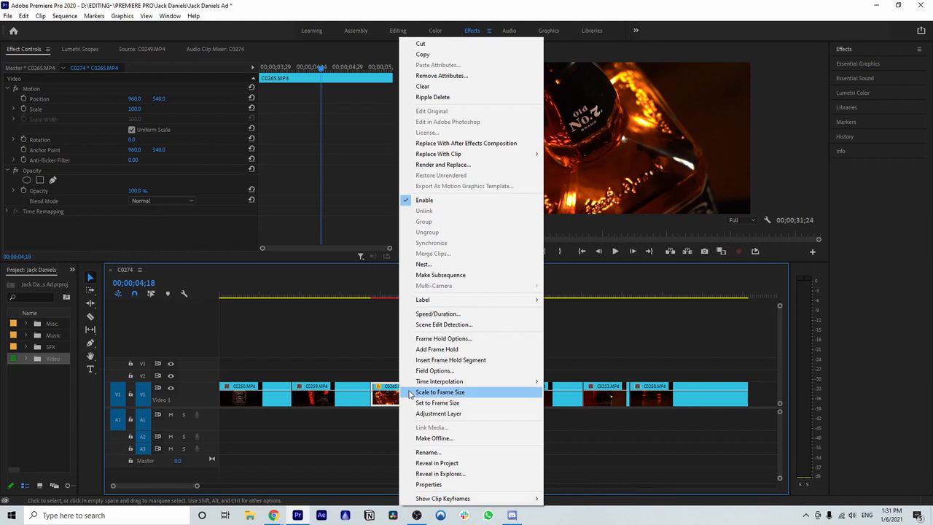
pyautogui.click(452, 315)
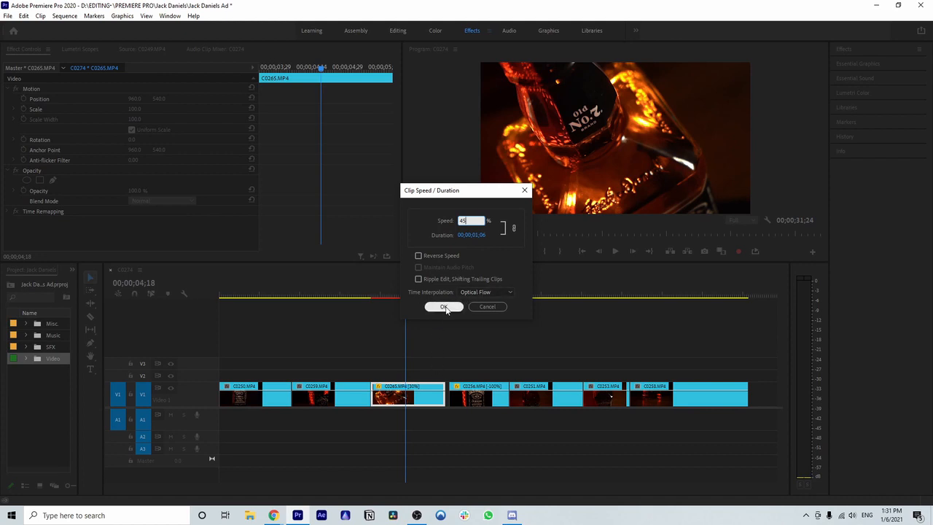
pyautogui.click(446, 306)
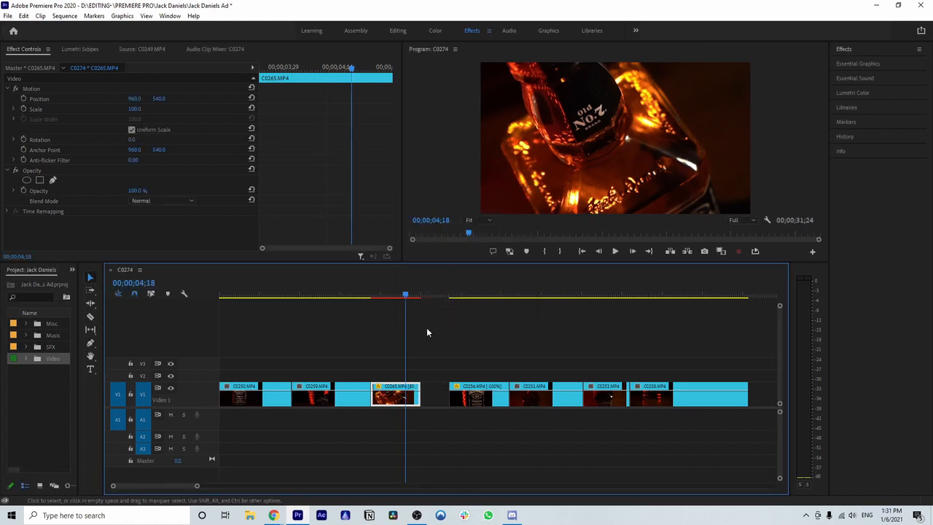
# Step: Replay the end of C0259.MP4 into C0265.MP4 to check the transition at 45% speed
pyautogui.click(335, 296)
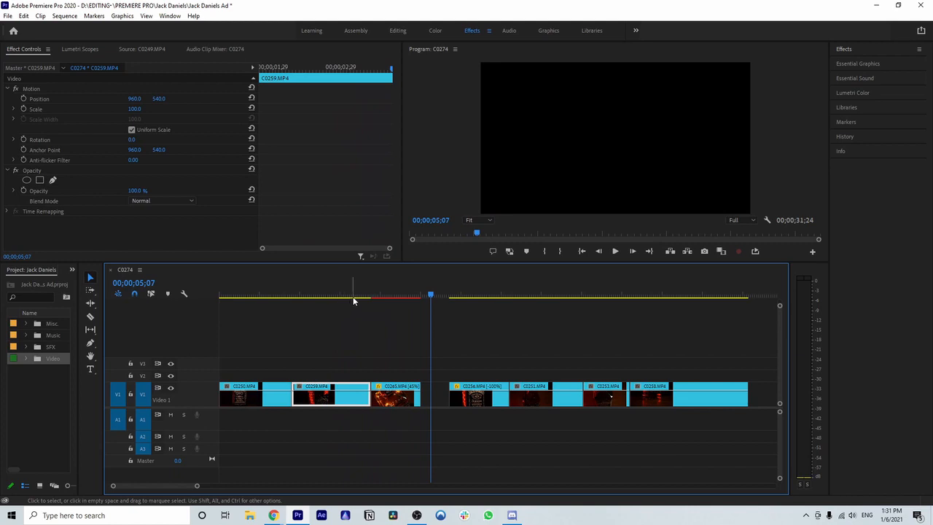
pyautogui.click(353, 296)
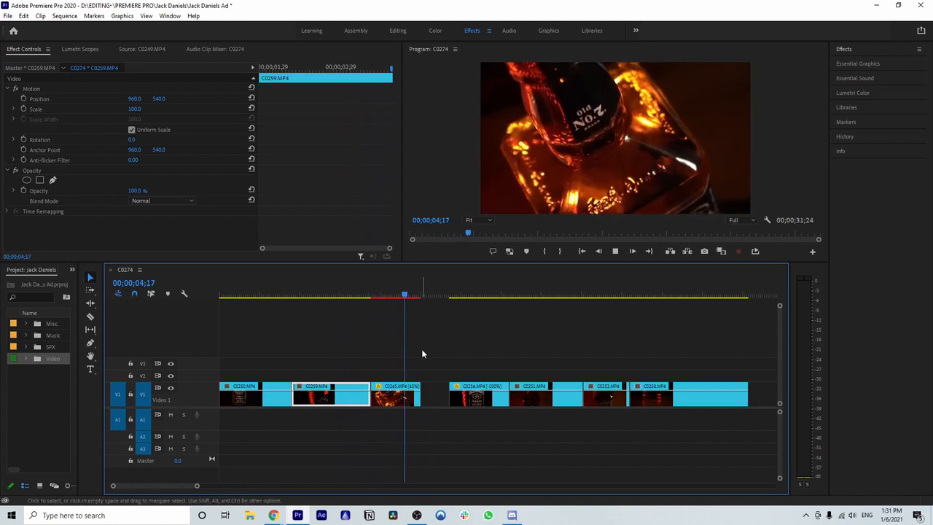
pyautogui.click(364, 295)
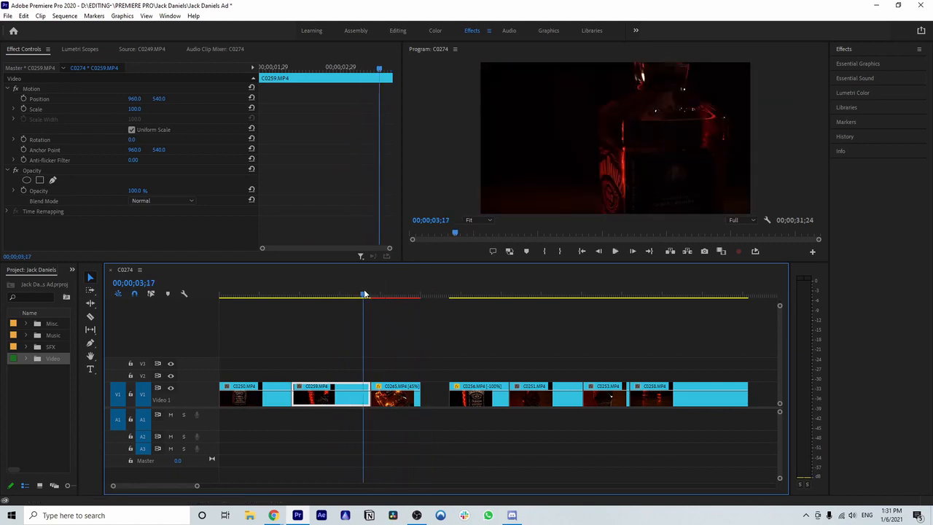
pyautogui.press('space')
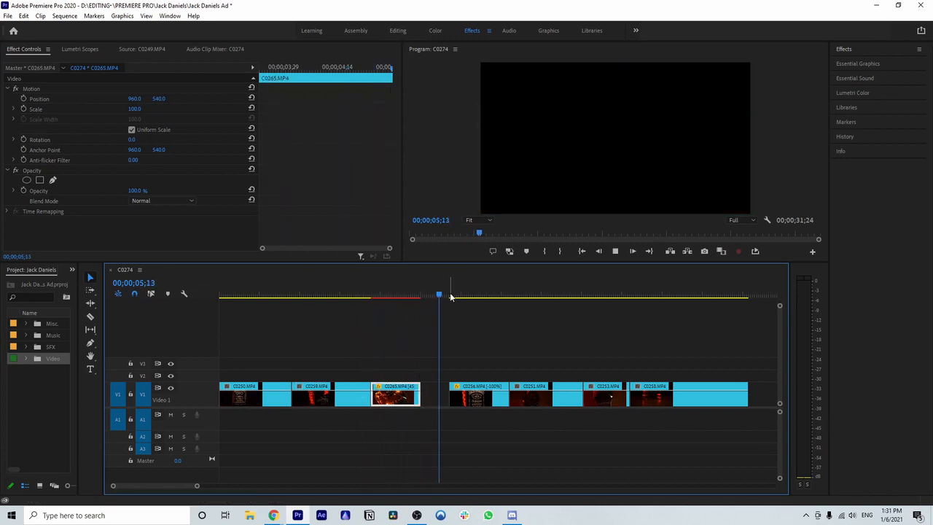
pyautogui.click(400, 296)
pyautogui.press('space')
pyautogui.press('space')
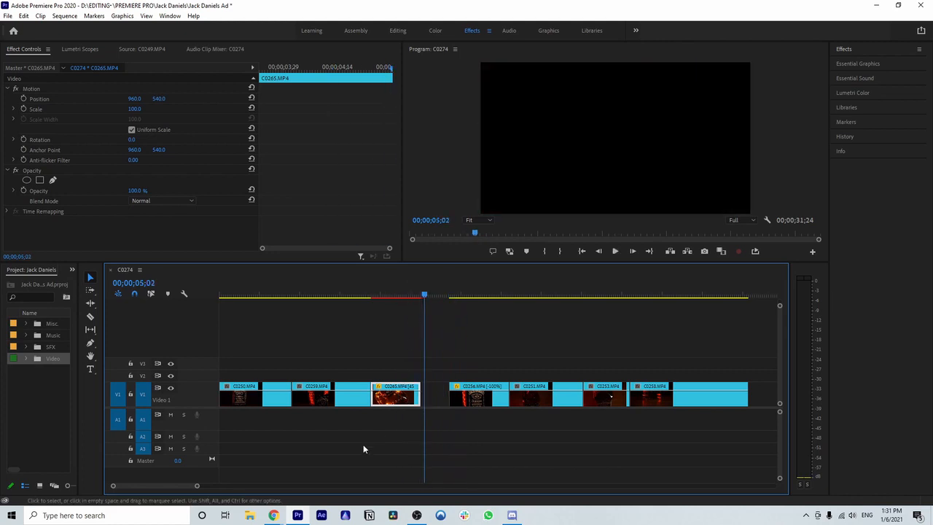
# Step: Play through the remaining clips up to C0263.MP4 to examine which shot could follow C0265.MP4
pyautogui.moveTo(198, 487); pyautogui.dragTo(227, 486)
pyautogui.press('space')
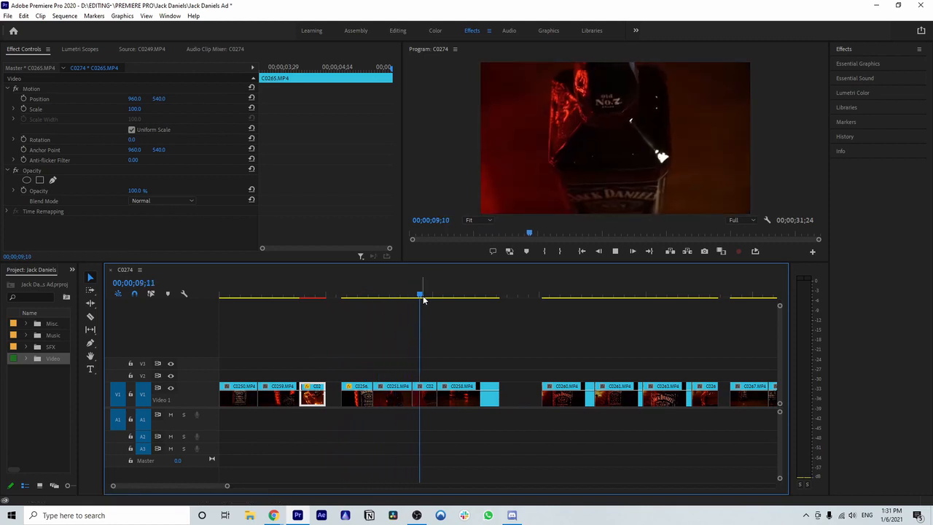
pyautogui.click(484, 396)
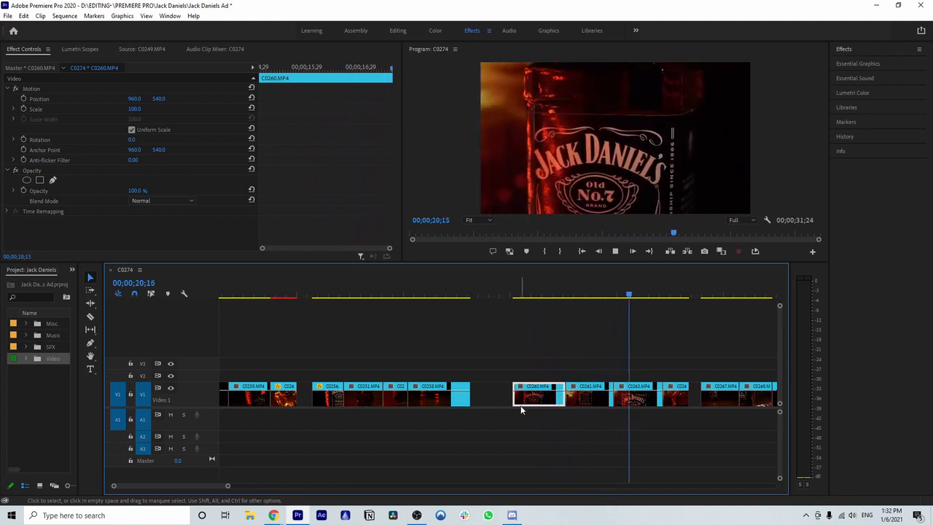
pyautogui.click(633, 396)
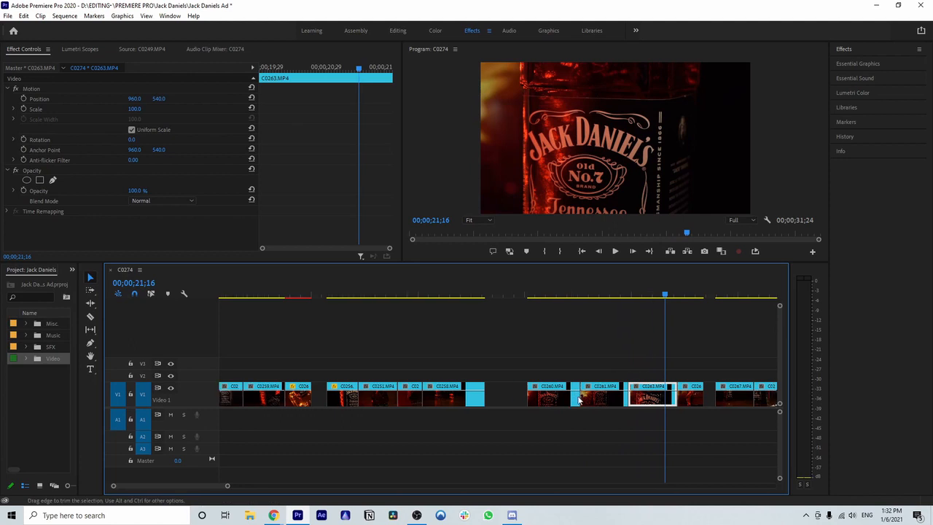
# Step: Shift the clips after the gap later on the timeline and place C0263.MP4 on V1 directly after C0265.MP4
pyautogui.moveTo(644, 394); pyautogui.dragTo(521, 402)
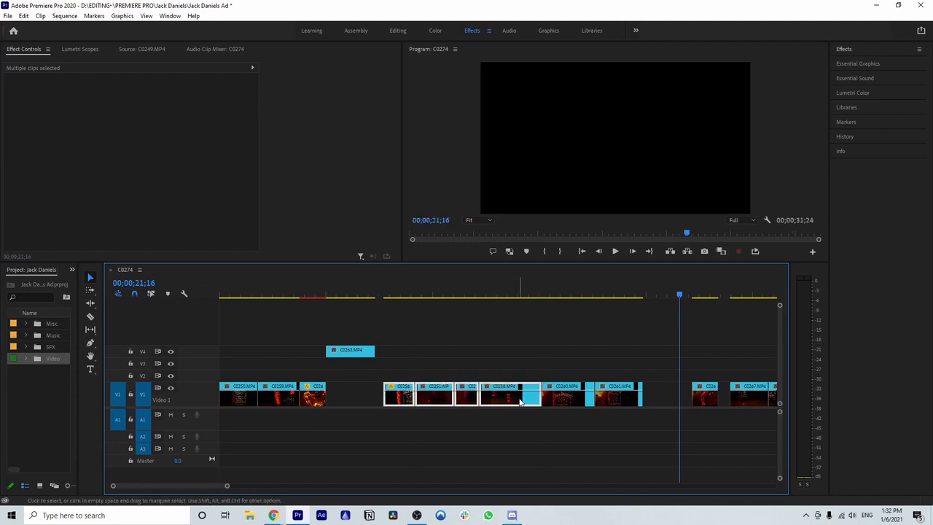
pyautogui.moveTo(414, 356); pyautogui.dragTo(659, 401)
pyautogui.click(518, 350)
pyautogui.moveTo(350, 353); pyautogui.dragTo(350, 395)
# Step: Play from C0259.MP4 into C0263.MP4 and move C0263.MP4 away, placing it directly before C0256.MP4
pyautogui.moveTo(359, 300); pyautogui.dragTo(278, 300)
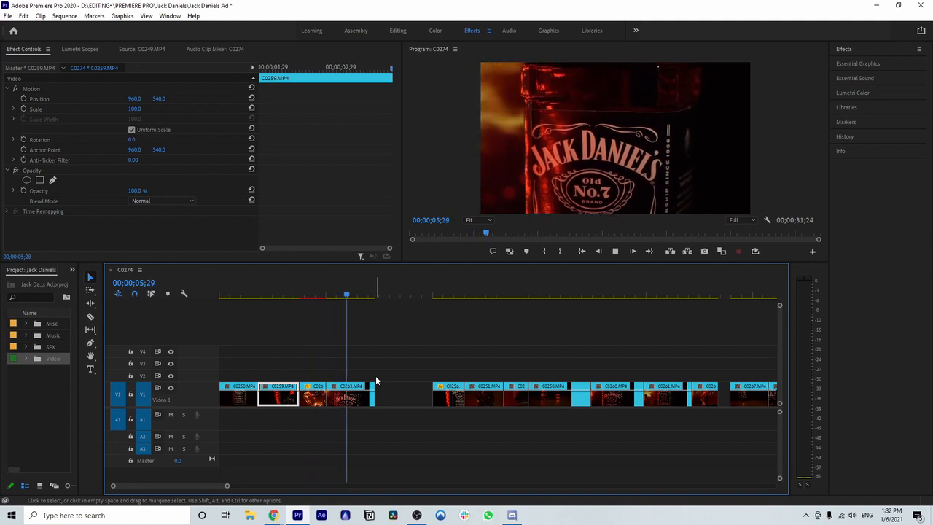
pyautogui.click(359, 386)
pyautogui.moveTo(356, 399); pyautogui.dragTo(414, 397)
# Step: Play from C0256.MP4 through the clips that follow it to look for another shot after C0265.MP4
pyautogui.scroll(-2, 428, 367)
pyautogui.click(374, 295)
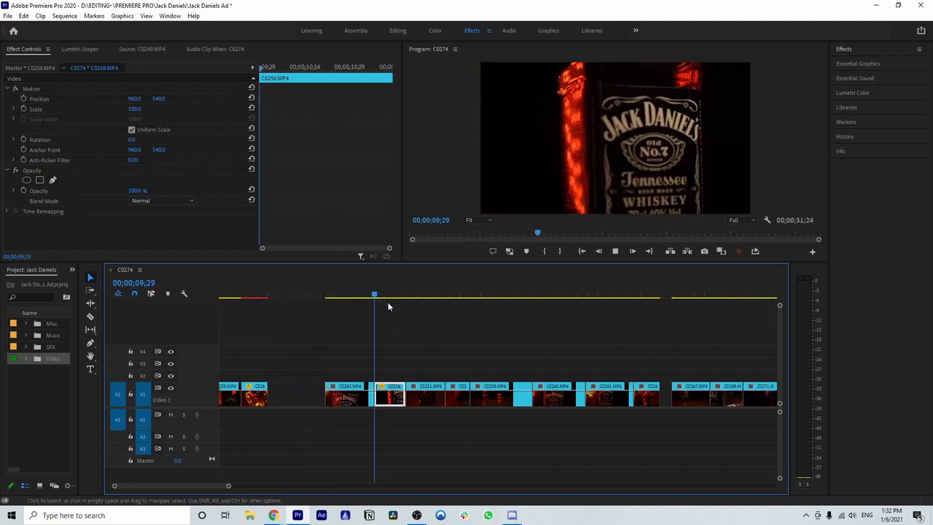
pyautogui.press('space')
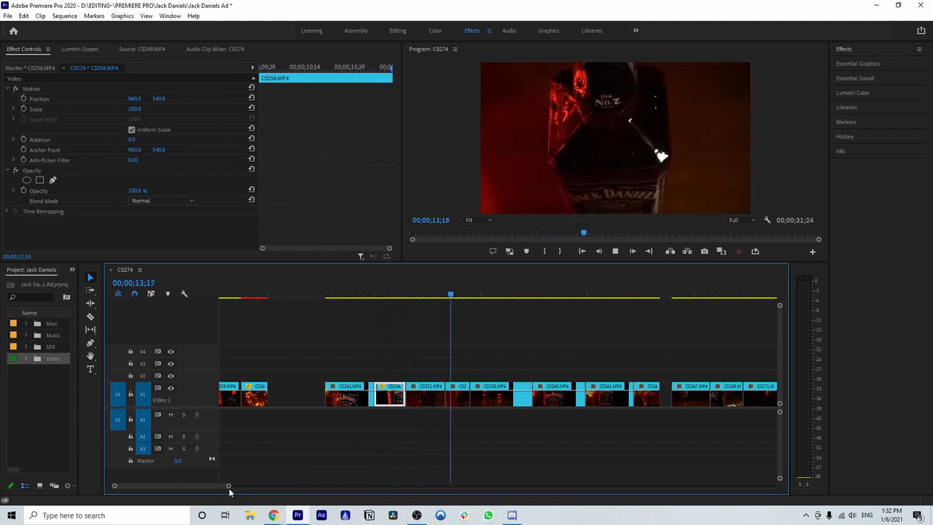
# Step: Move C0258.MP4 onto V1 directly after C0265.MP4 and shift the clips before its old position to close the gap
pyautogui.moveTo(228, 487); pyautogui.dragTo(262, 487)
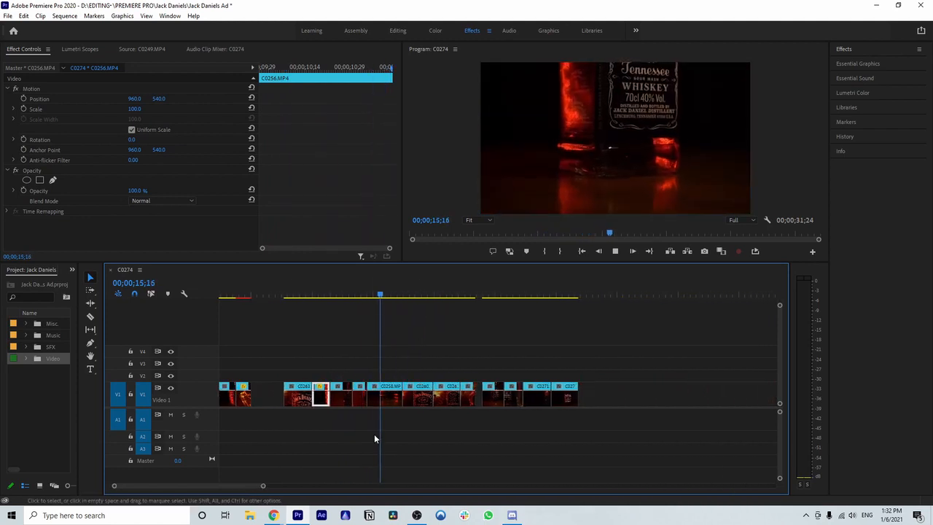
pyautogui.click(365, 394)
pyautogui.moveTo(381, 398)
pyautogui.mouseDown()
pyautogui.moveTo(266, 365)
pyautogui.moveTo(394, 401)
pyautogui.mouseUp()
pyautogui.moveTo(261, 487); pyautogui.dragTo(222, 487)
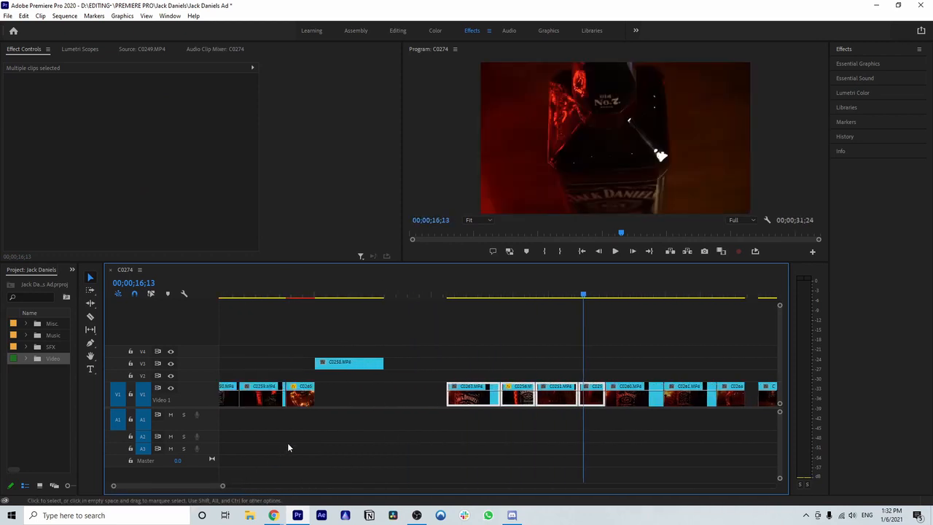
pyautogui.moveTo(366, 370); pyautogui.dragTo(370, 391)
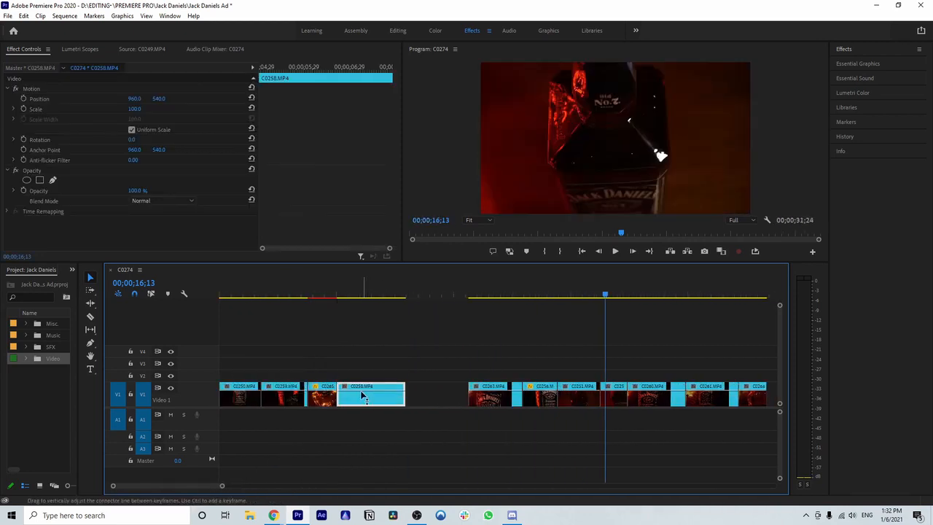
# Step: Play from C0265.MP4 and from C0259.MP4 into C0258.MP4 to examine the transition and find a cut point
pyautogui.click(309, 297)
pyautogui.press('space')
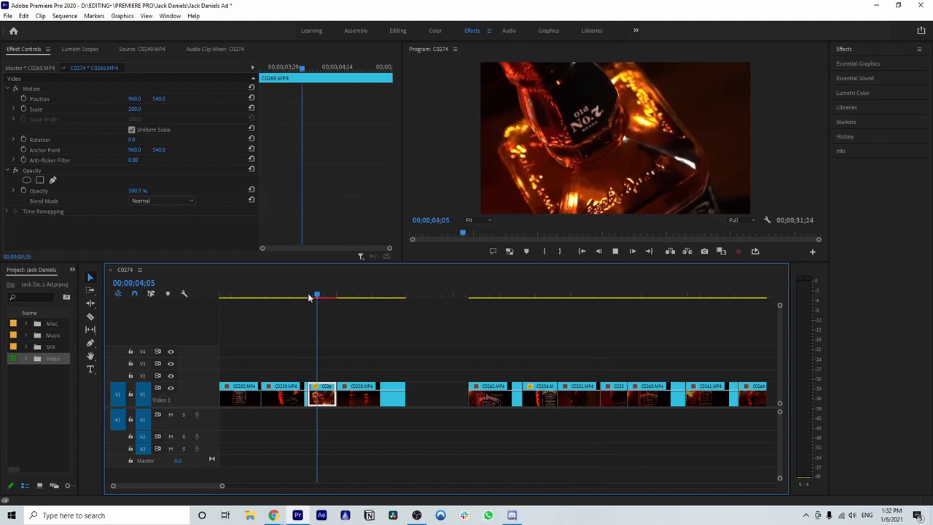
pyautogui.click(371, 297)
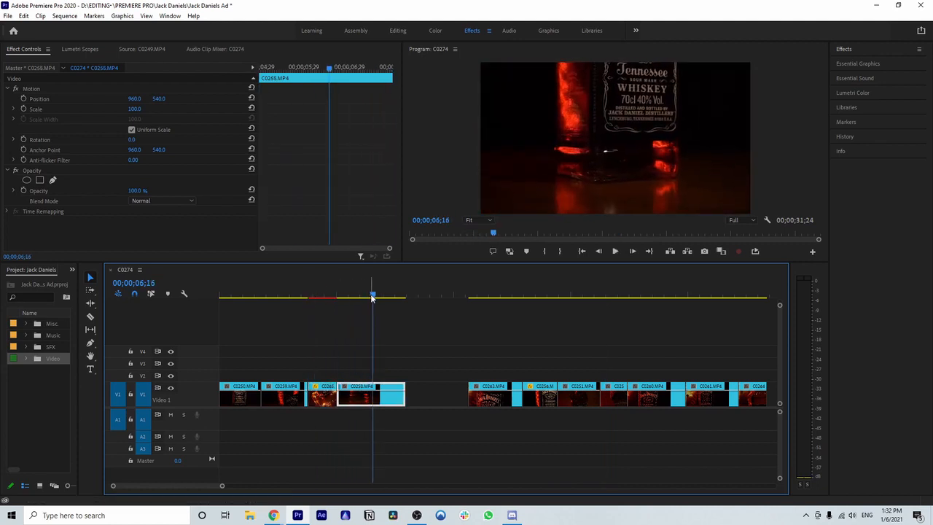
pyautogui.moveTo(371, 297); pyautogui.dragTo(350, 333)
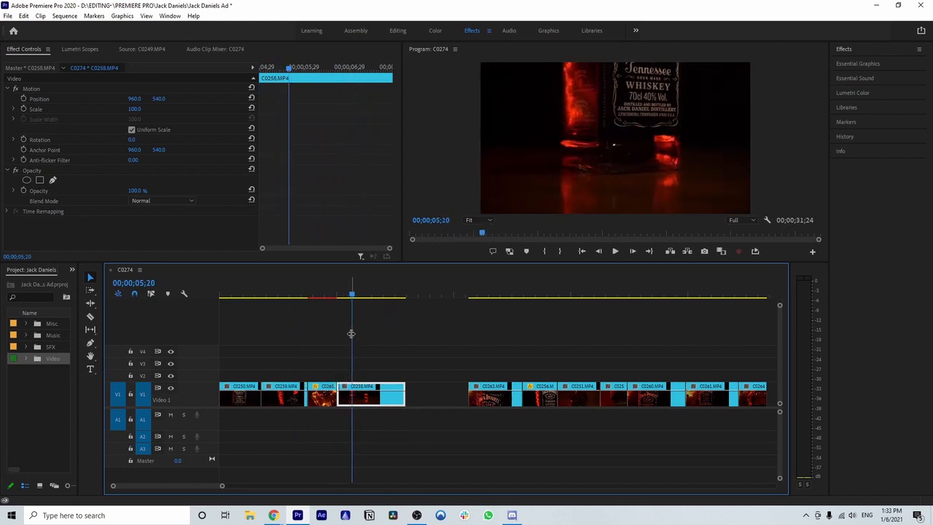
pyautogui.moveTo(351, 315); pyautogui.dragTo(295, 318)
pyautogui.press('space')
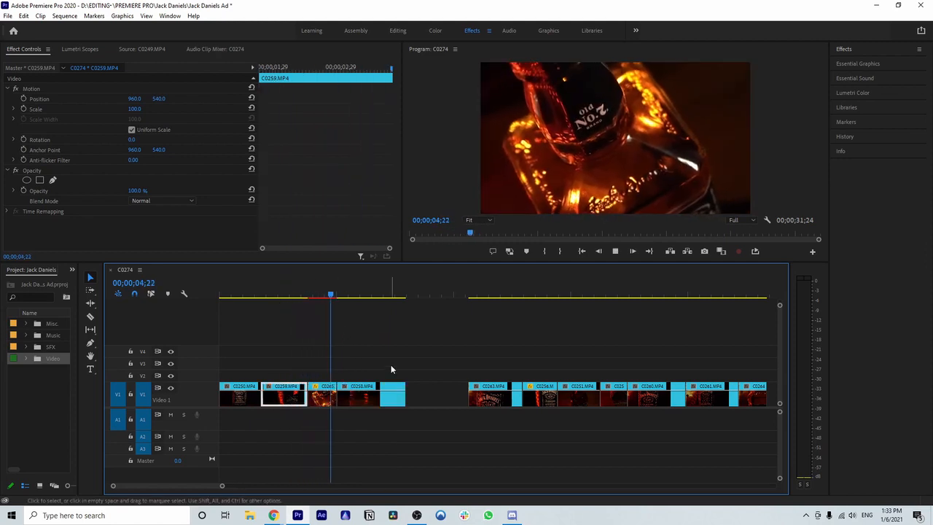
pyautogui.press('space')
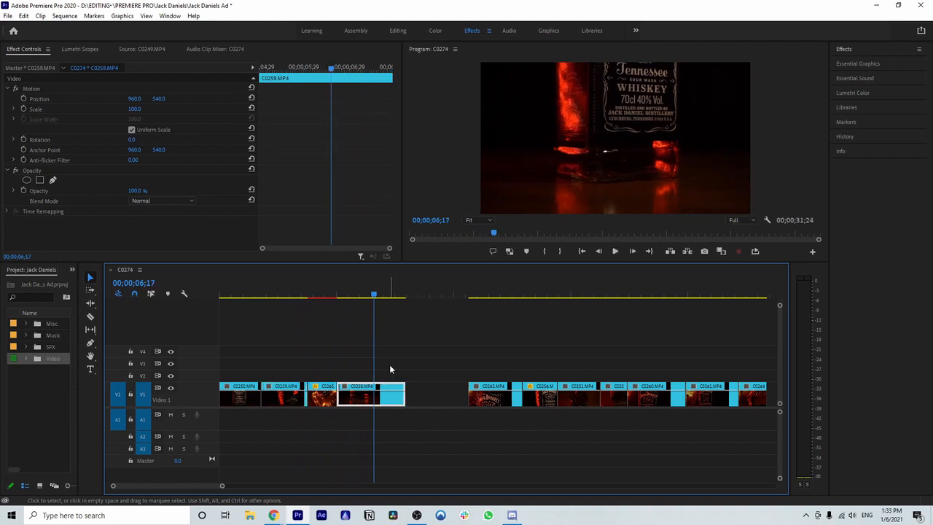
# Step: Split C0258.MP4 at 00;00;06;17, delete the part before the cut and place the rest directly after C0265.MP4
pyautogui.press('c')
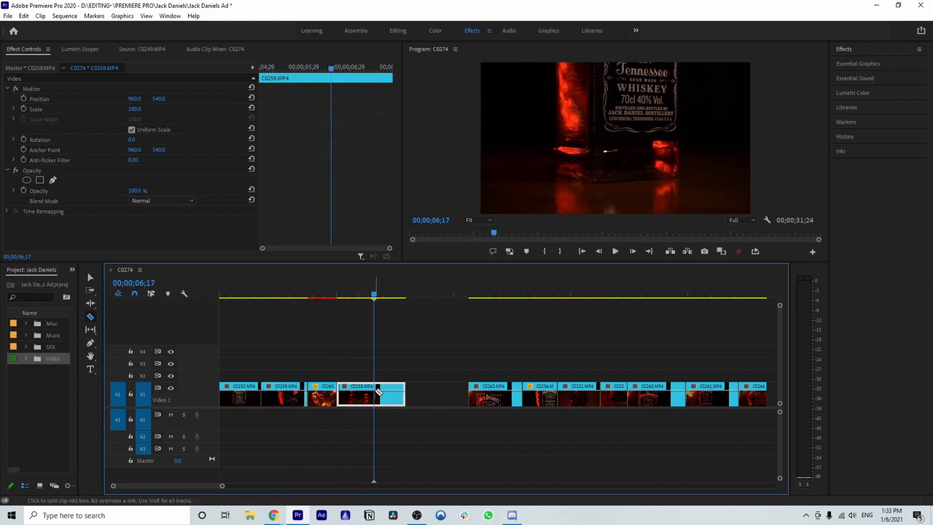
pyautogui.click(374, 394)
pyautogui.press('v')
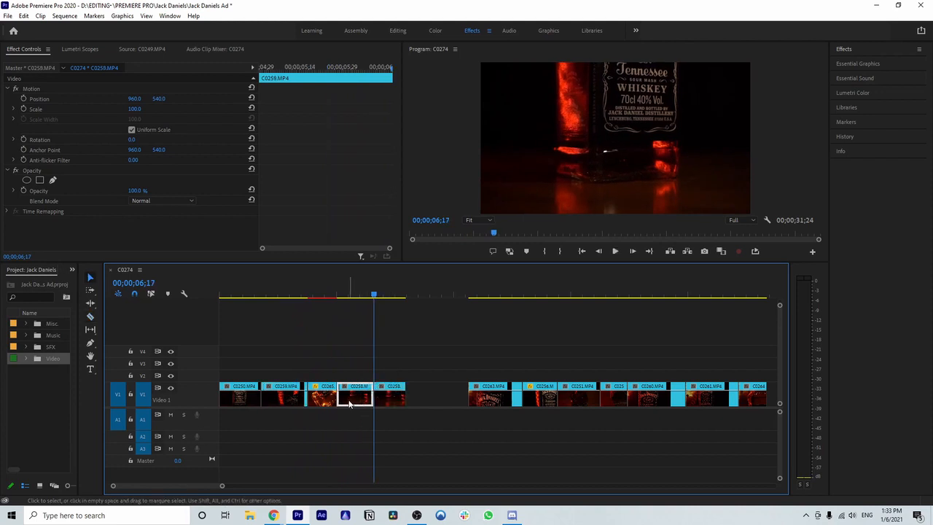
pyautogui.press('Delete')
pyautogui.moveTo(390, 399); pyautogui.dragTo(354, 396)
pyautogui.click(296, 295)
pyautogui.press('space')
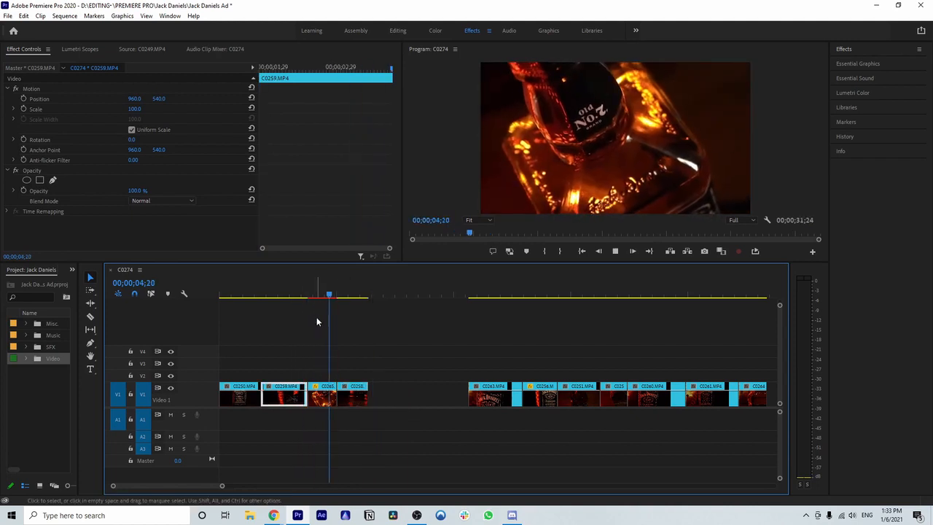
pyautogui.press('space')
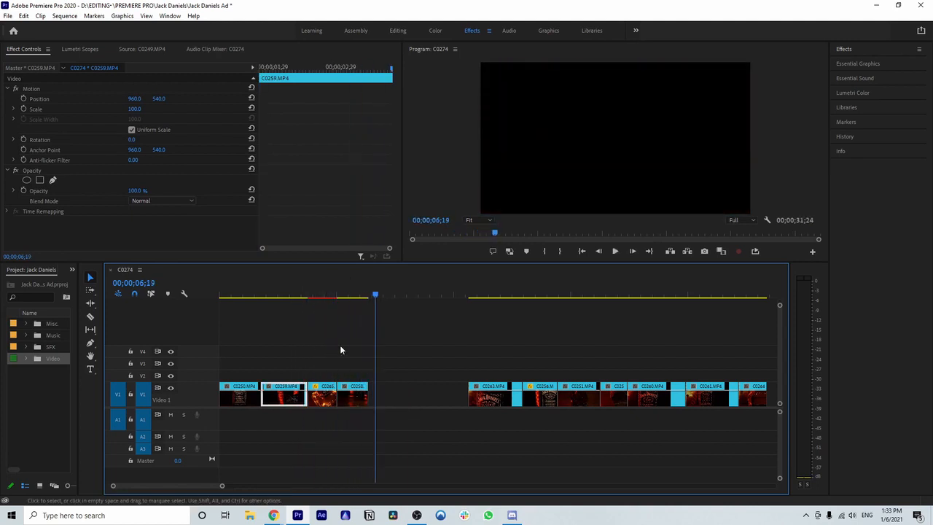
# Step: Try reversing the playback speed of the trimmed C0258.MP4 that follows C0265.MP4
pyautogui.click(351, 298)
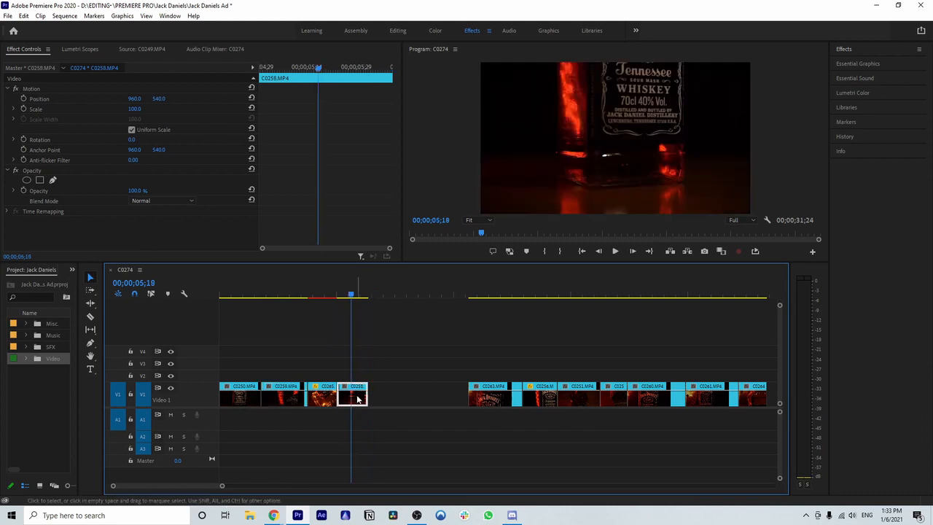
pyautogui.rightClick(356, 398)
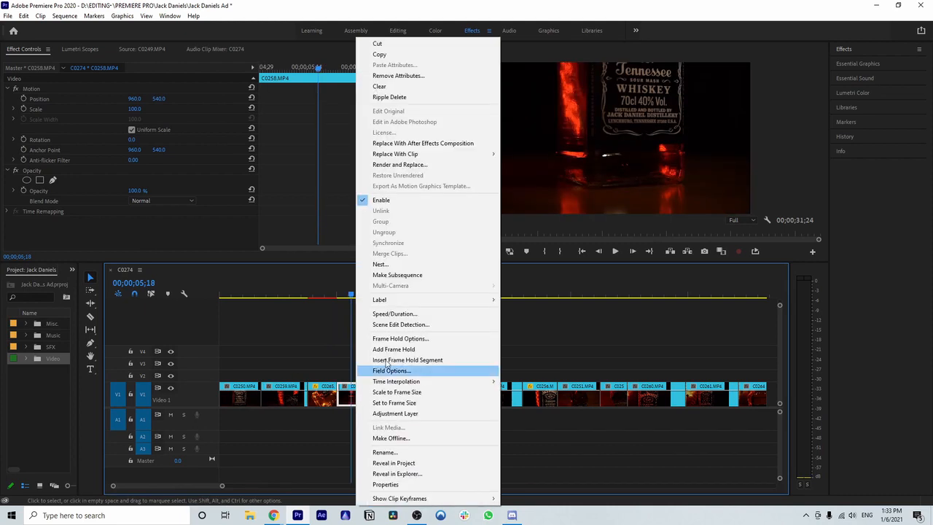
pyautogui.click(417, 318)
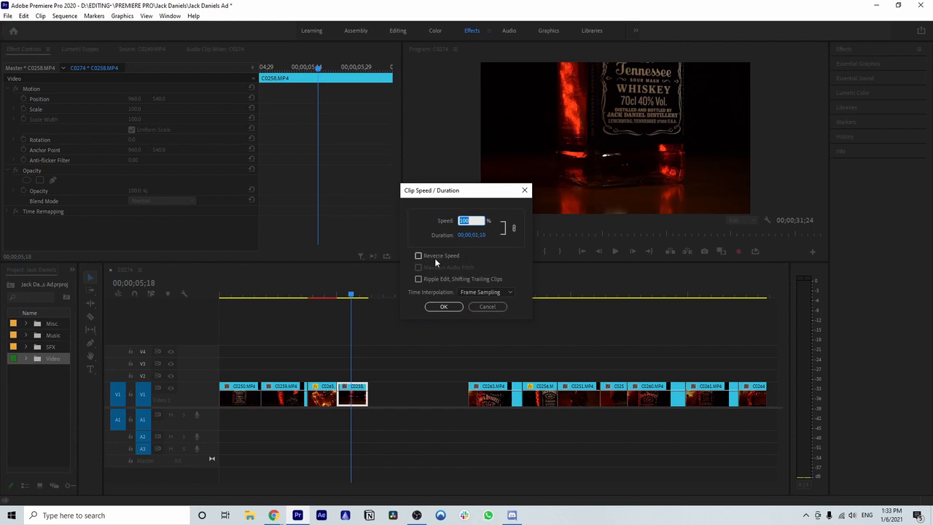
pyautogui.click(470, 295)
pyautogui.click(476, 305)
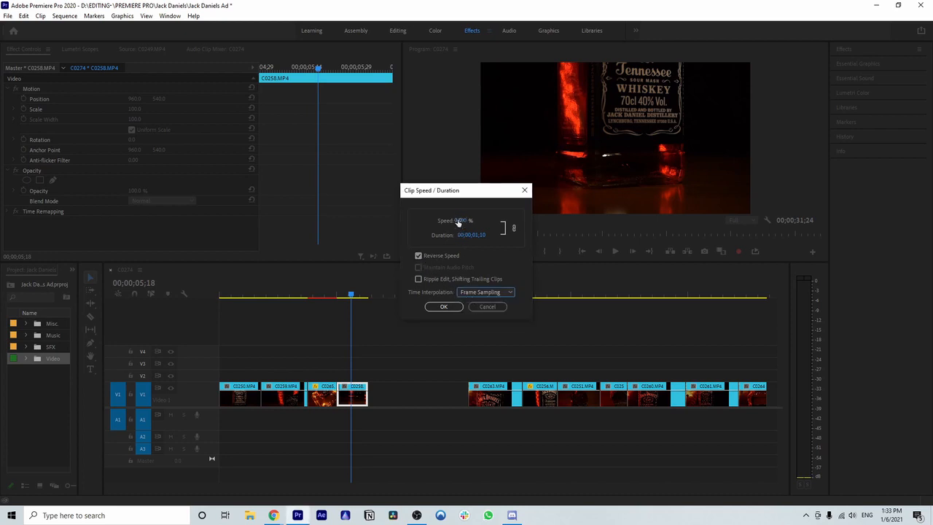
pyautogui.click(466, 295)
pyautogui.click(478, 294)
pyautogui.click(445, 307)
# Step: Play from C0259.MP4 into the reversed C0258.MP4 and undo the reversal
pyautogui.click(298, 297)
pyautogui.press('space')
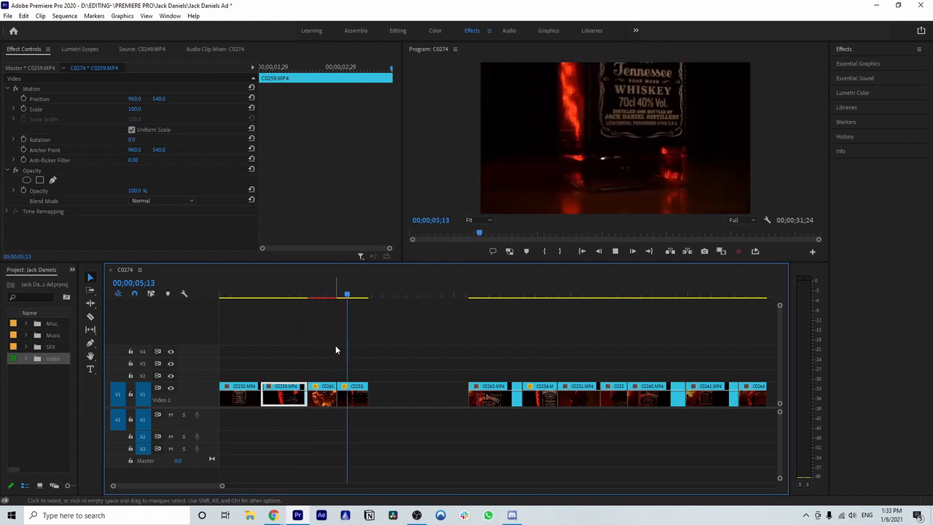
pyautogui.press('space')
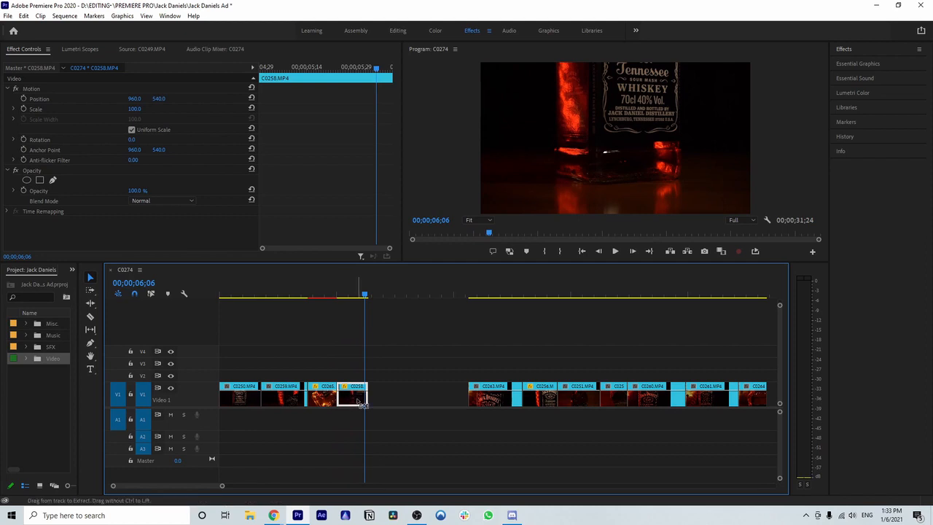
pyautogui.hotkey('ctrl', 'z')
# Step: Shift C0258.MP4 slightly later and extend its start back to the end of C0265.MP4
pyautogui.click(339, 294)
pyautogui.press('space')
pyautogui.press('space')
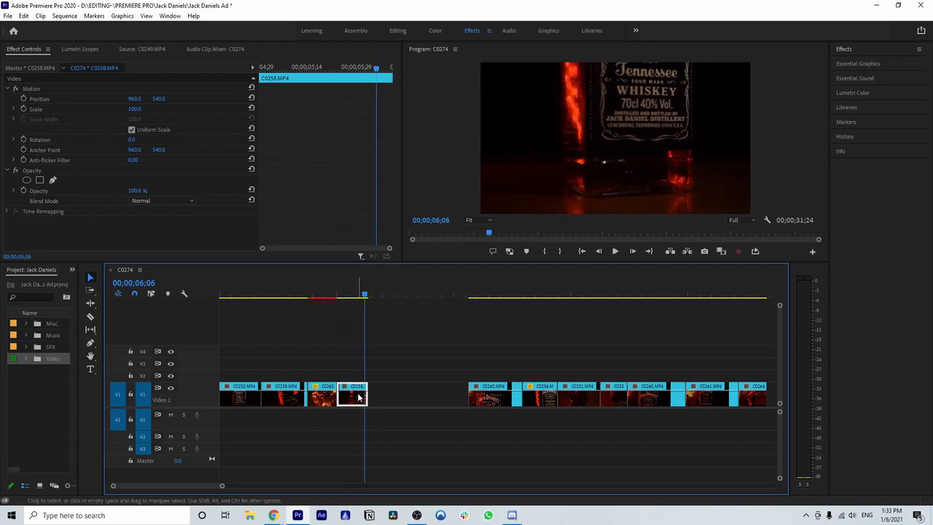
pyautogui.moveTo(360, 397)
pyautogui.mouseDown()
pyautogui.moveTo(374, 397)
pyautogui.moveTo(338, 396)
pyautogui.moveTo(351, 398)
pyautogui.mouseUp()
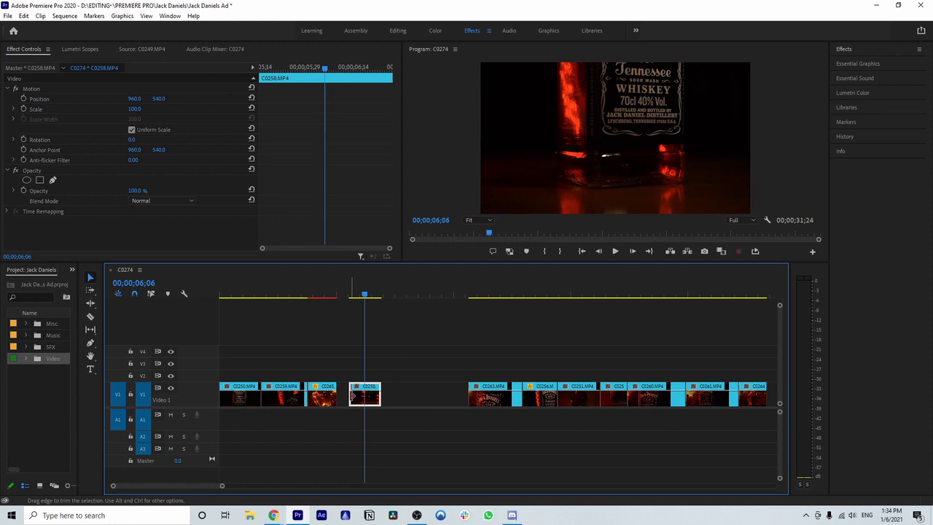
pyautogui.moveTo(351, 396); pyautogui.dragTo(337, 396)
pyautogui.press('space')
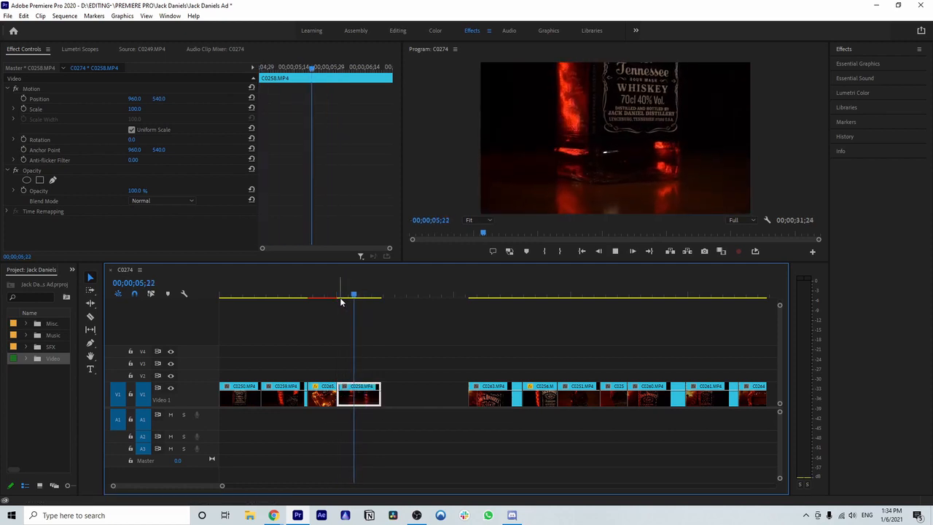
pyautogui.press('space')
# Step: Split C0258.MP4 at 00;00;06;05, delete the part after the cut and play the result from C0259.MP4
pyautogui.moveTo(373, 295); pyautogui.dragTo(364, 296)
pyautogui.press('c')
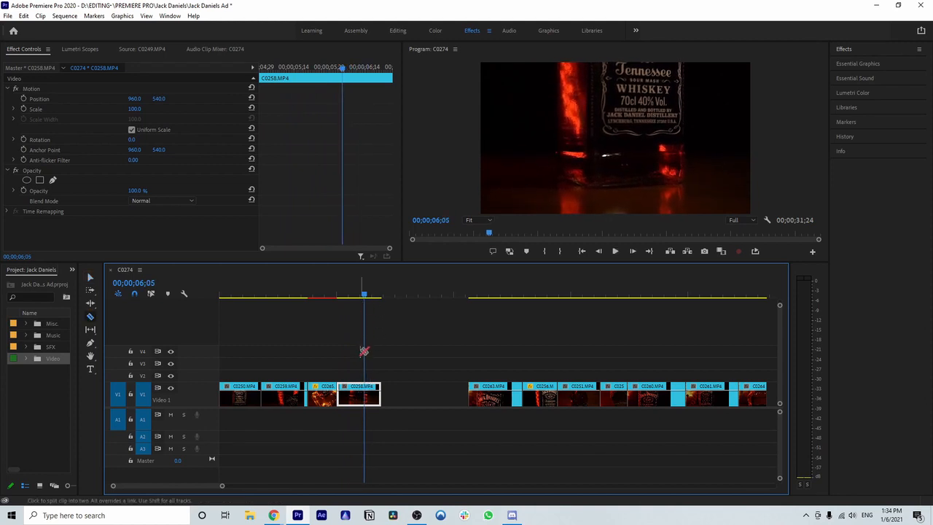
pyautogui.click(369, 392)
pyautogui.click(373, 401)
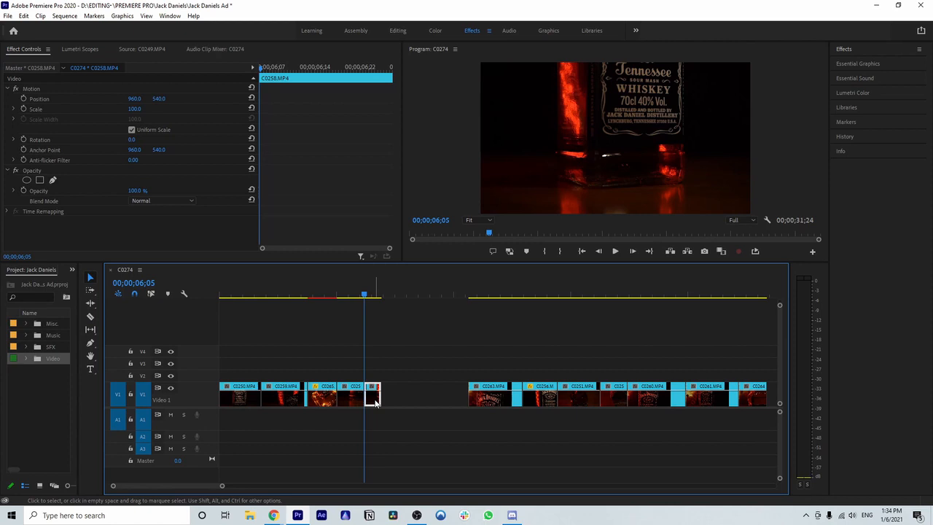
pyautogui.press('Delete')
pyautogui.click(293, 296)
pyautogui.press('space')
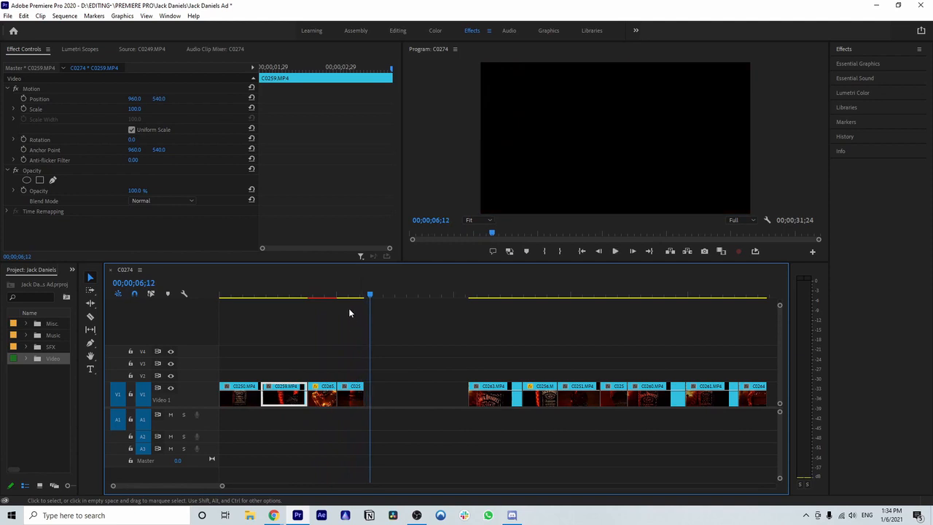
# Step: Replay the transition from C0265.MP4 into the shortened C0258.MP4 to examine how the two shots flow together
pyautogui.moveTo(369, 295); pyautogui.dragTo(329, 296)
pyautogui.press('space')
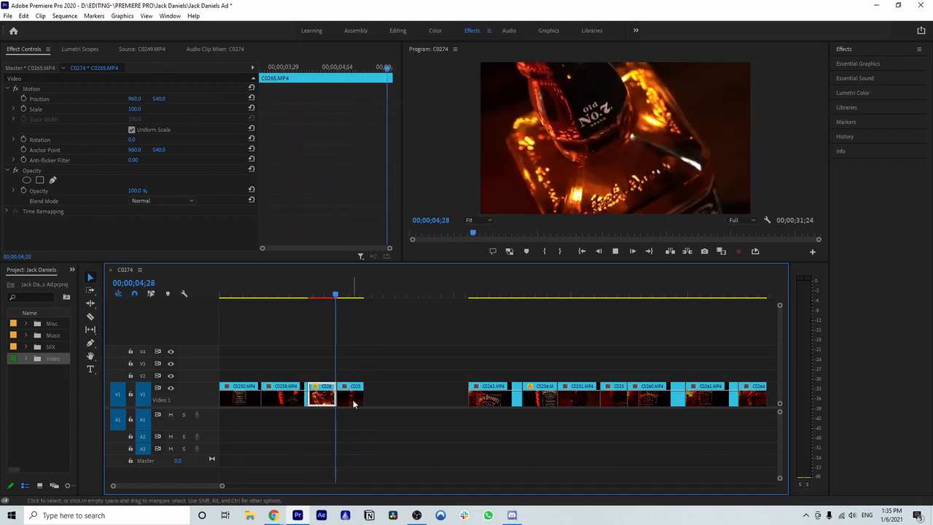
pyautogui.press('space')
pyautogui.click(363, 297)
pyautogui.moveTo(363, 297); pyautogui.dragTo(337, 295)
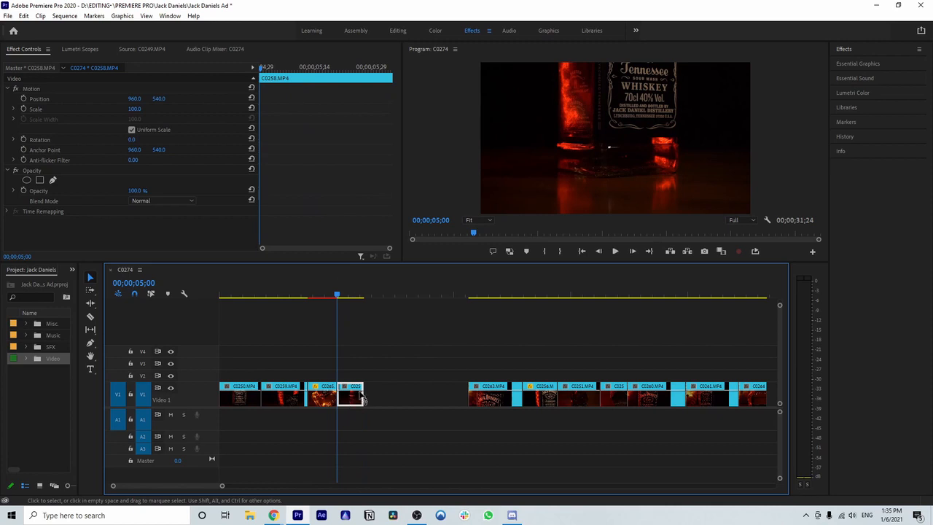
pyautogui.press('space')
pyautogui.moveTo(360, 299); pyautogui.dragTo(337, 295)
pyautogui.press('space')
pyautogui.press('space')
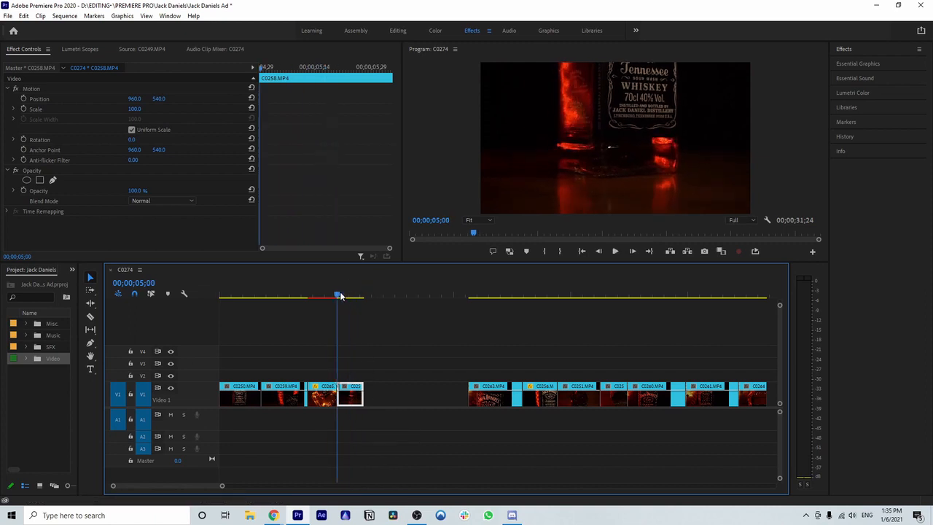
pyautogui.click(310, 295)
pyautogui.press('space')
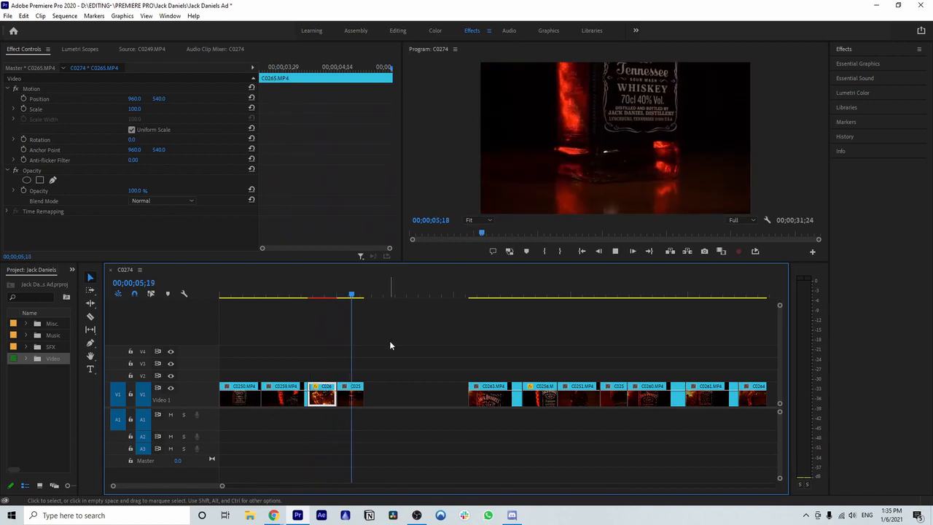
pyautogui.press('space')
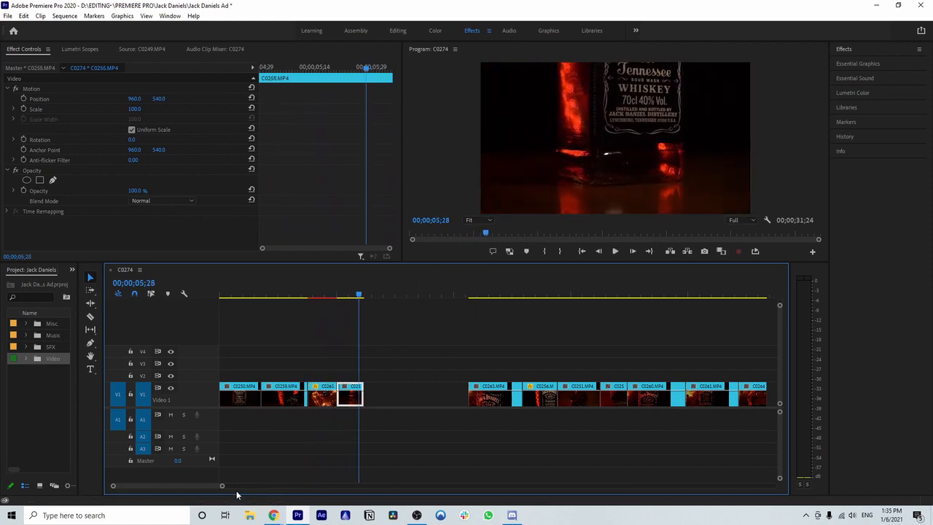
# Step: Scrub into C0263.MP4 after the gap to examine it as a possible shot to follow C0258.MP4
pyautogui.moveTo(222, 486); pyautogui.dragTo(271, 485)
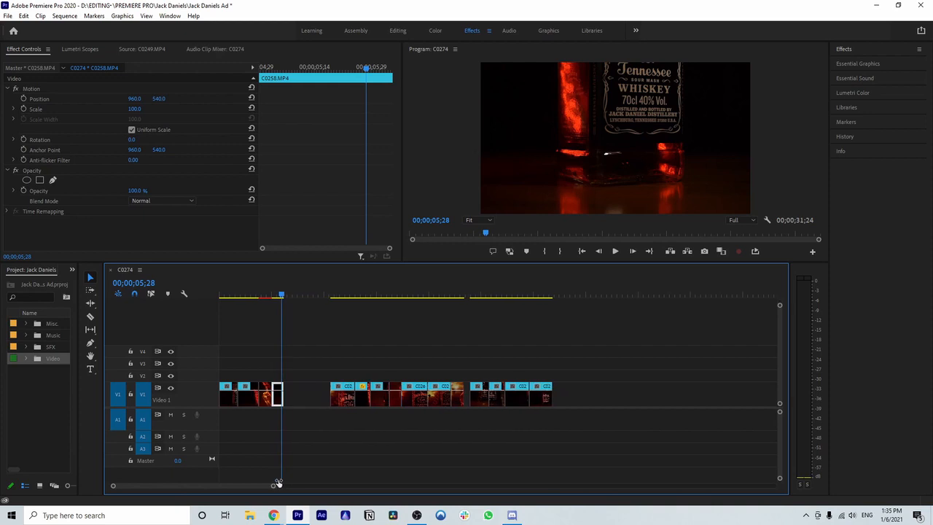
pyautogui.moveTo(328, 299)
pyautogui.mouseDown()
pyautogui.moveTo(534, 307)
pyautogui.moveTo(340, 311)
pyautogui.mouseUp()
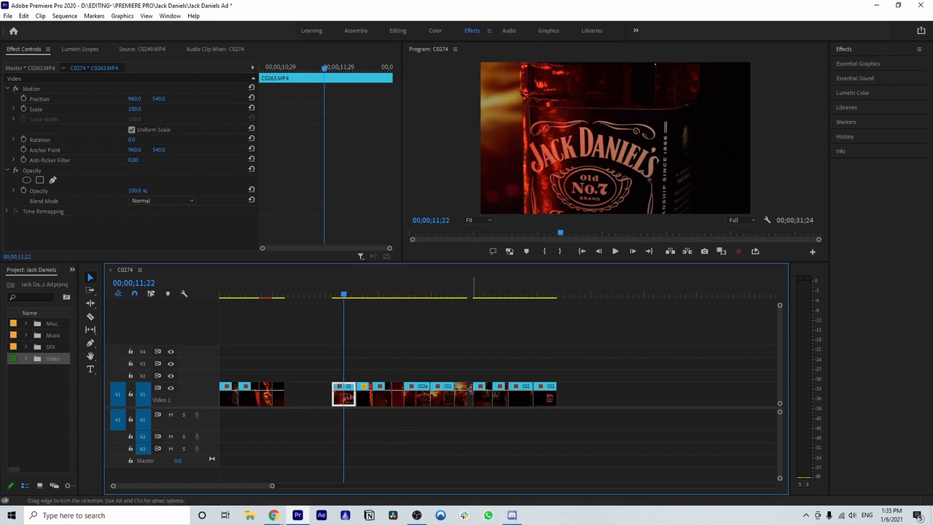
pyautogui.moveTo(271, 487); pyautogui.dragTo(260, 488)
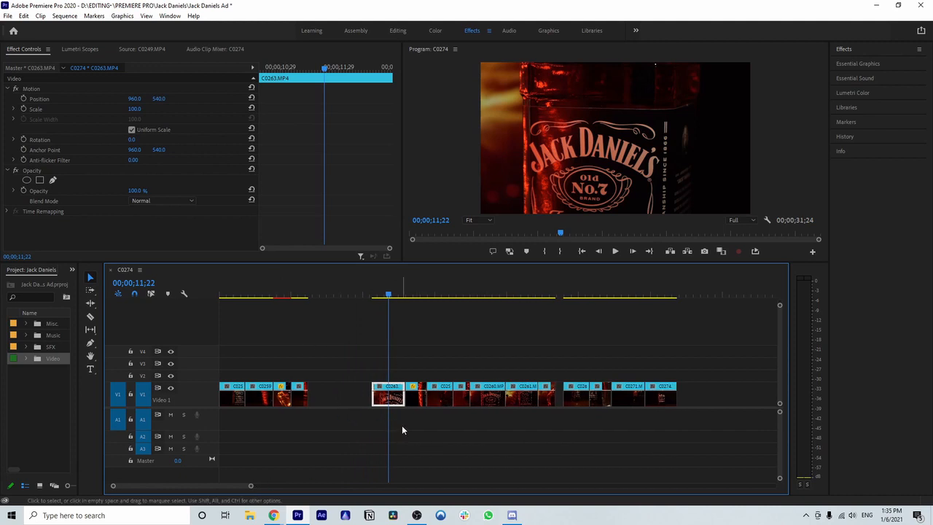